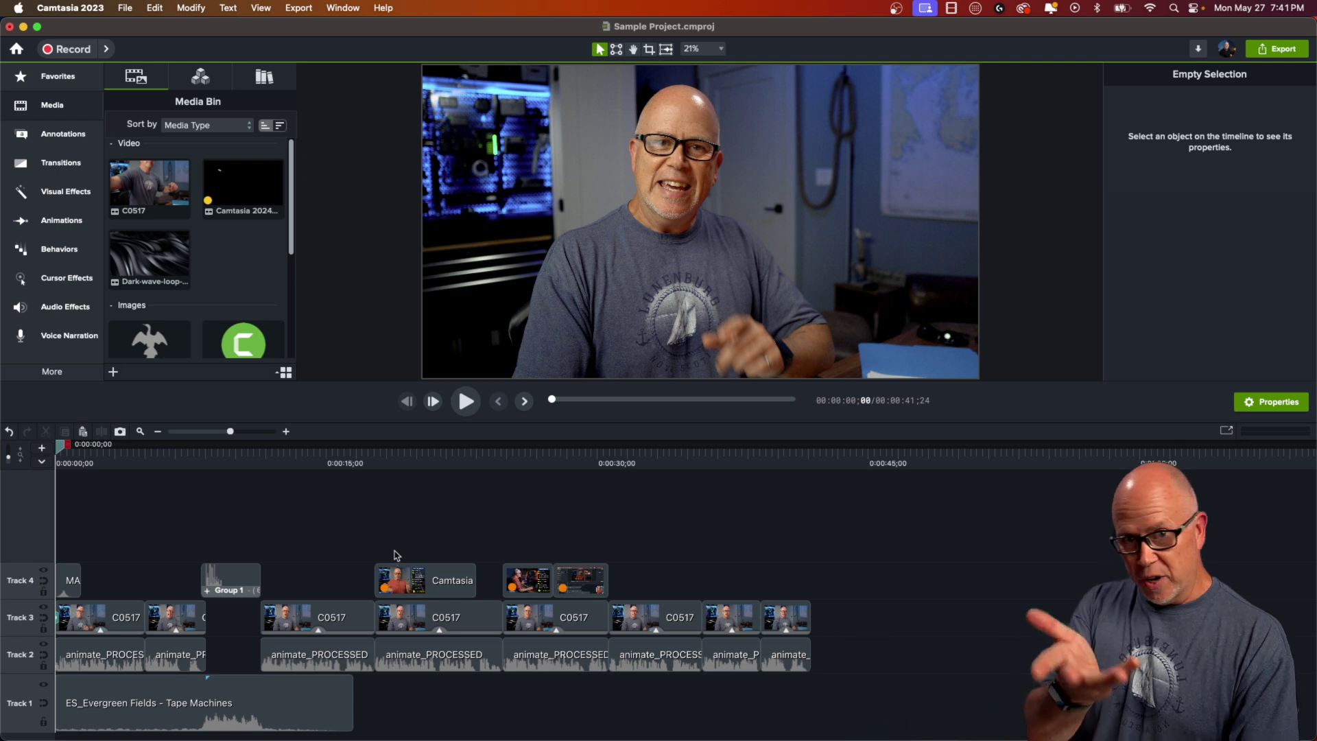
Select the ES_Evergreen Fields - Tape Machines music clip on Track 1.
{"action": "left_click_drag", "start_coordinate": [60, 449], "coordinate": [64, 449]}
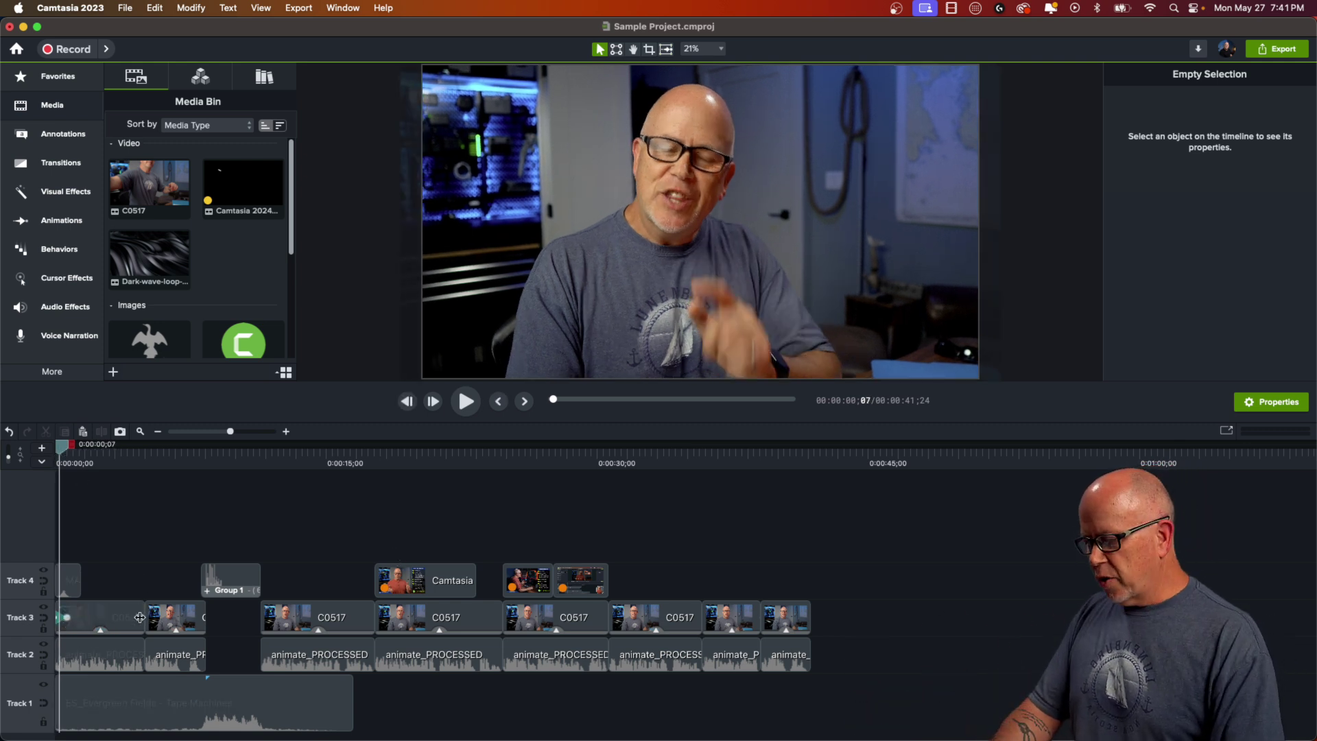
{"action": "left_click_drag", "start_coordinate": [818, 658], "coordinate": [156, 629]}
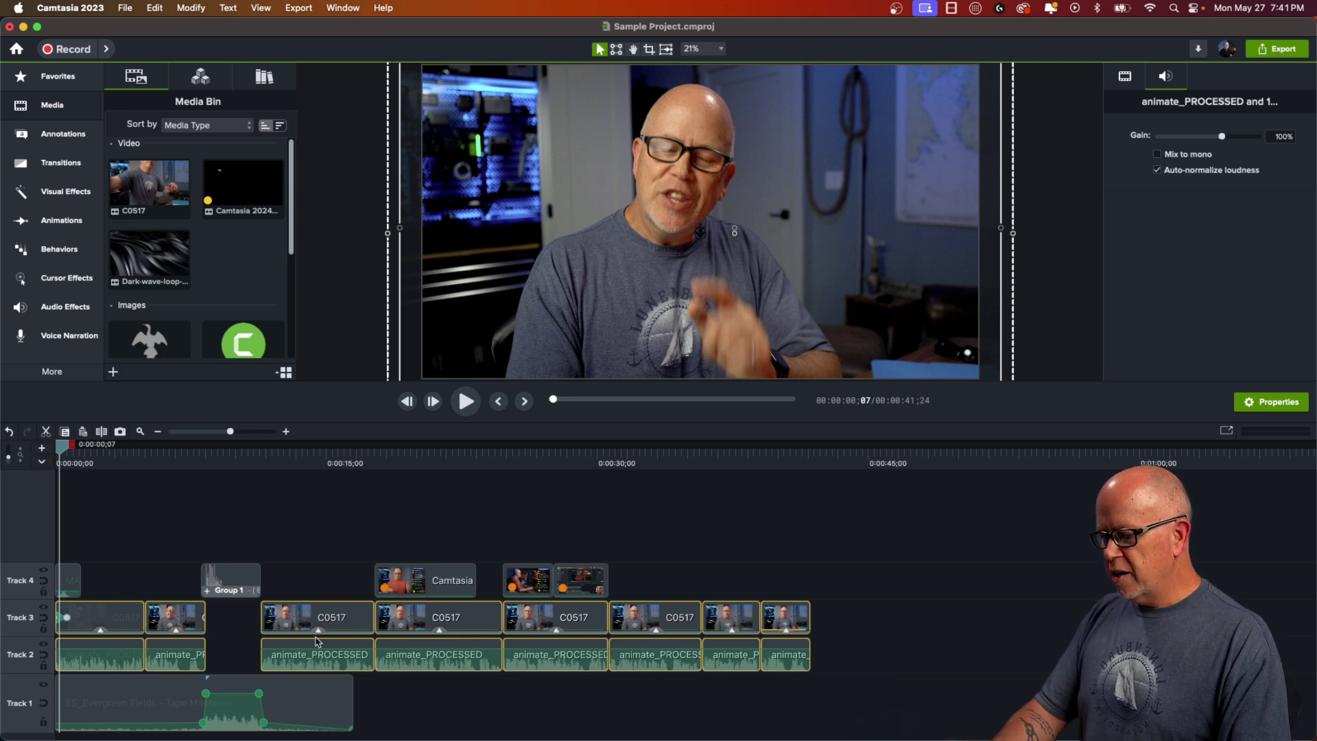
{"action": "left_click", "coordinate": [165, 706]}
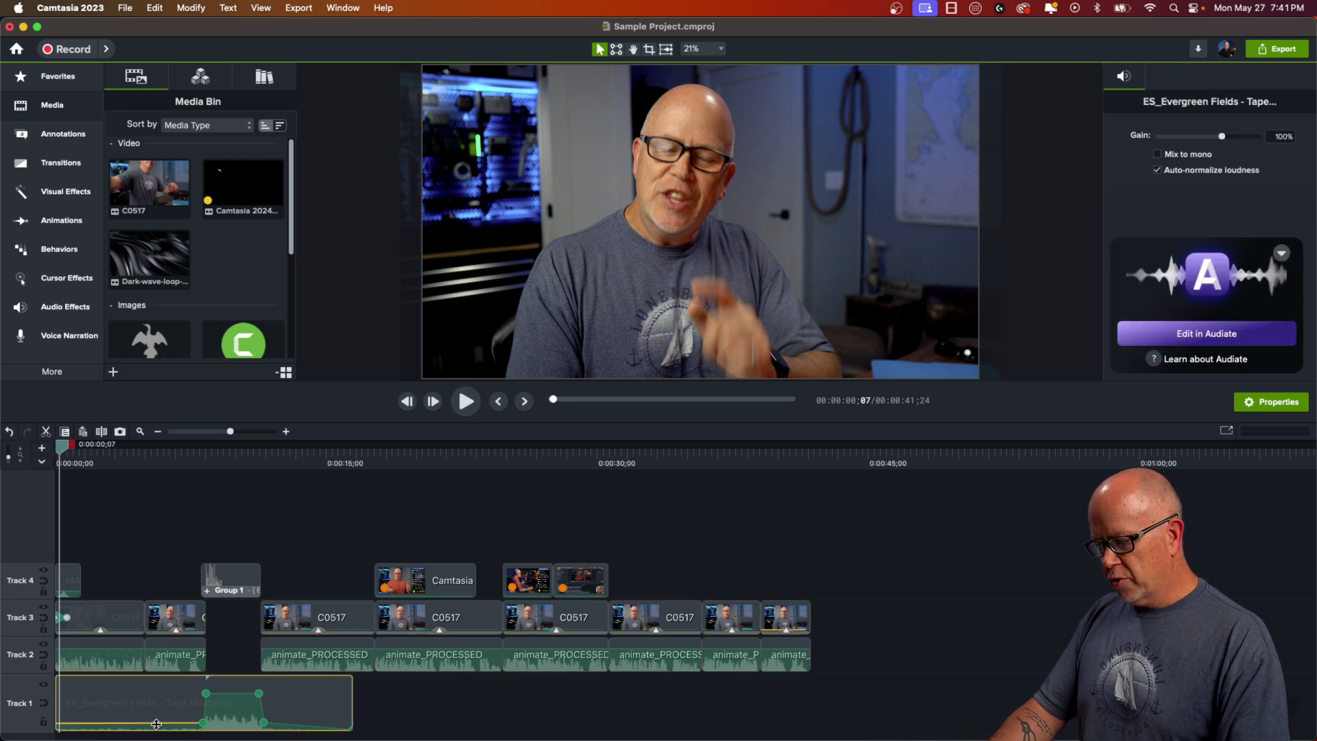
{"action": "left_click", "coordinate": [236, 584]}
{"action": "left_click", "coordinate": [229, 459]}
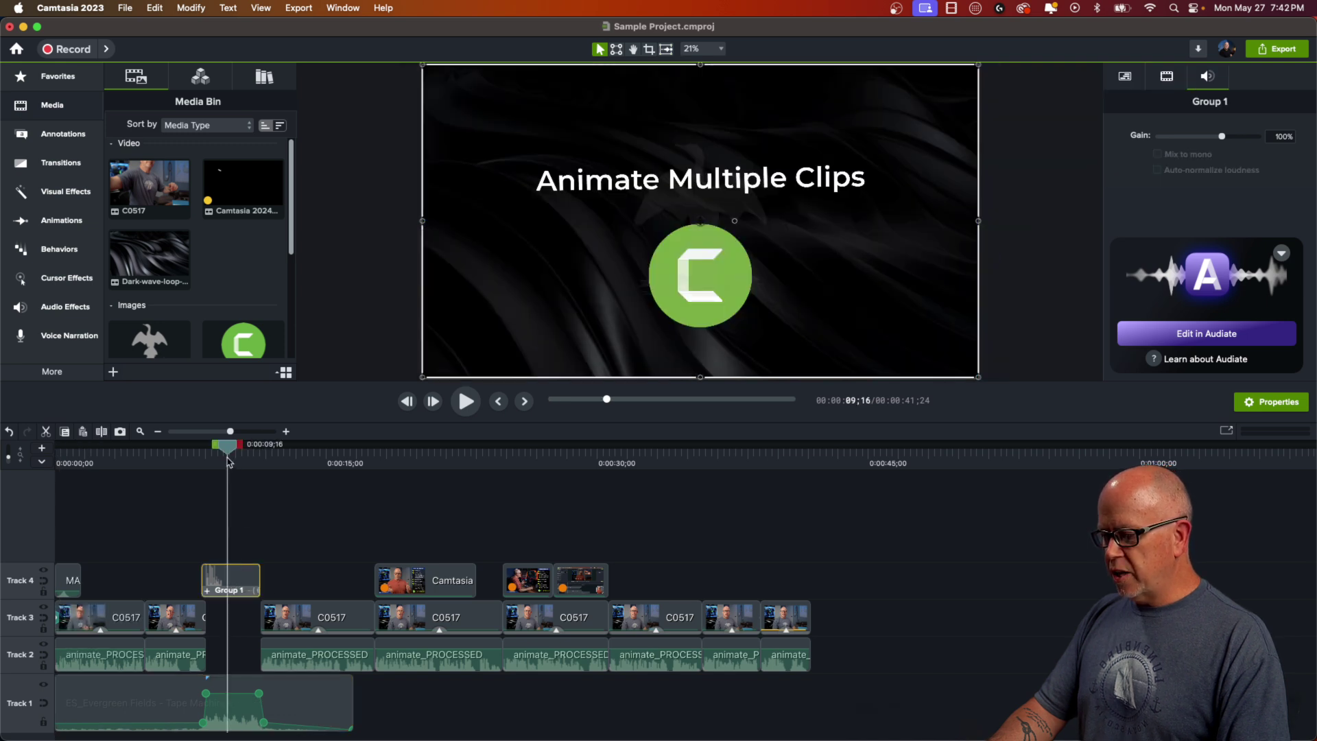
{"action": "mouse_move", "coordinate": [229, 459]}
{"action": "left_mouse_down"}
{"action": "mouse_move", "coordinate": [200, 458]}
{"action": "mouse_move", "coordinate": [242, 460]}
{"action": "mouse_move", "coordinate": [254, 476]}
{"action": "mouse_move", "coordinate": [237, 473]}
{"action": "left_mouse_up"}
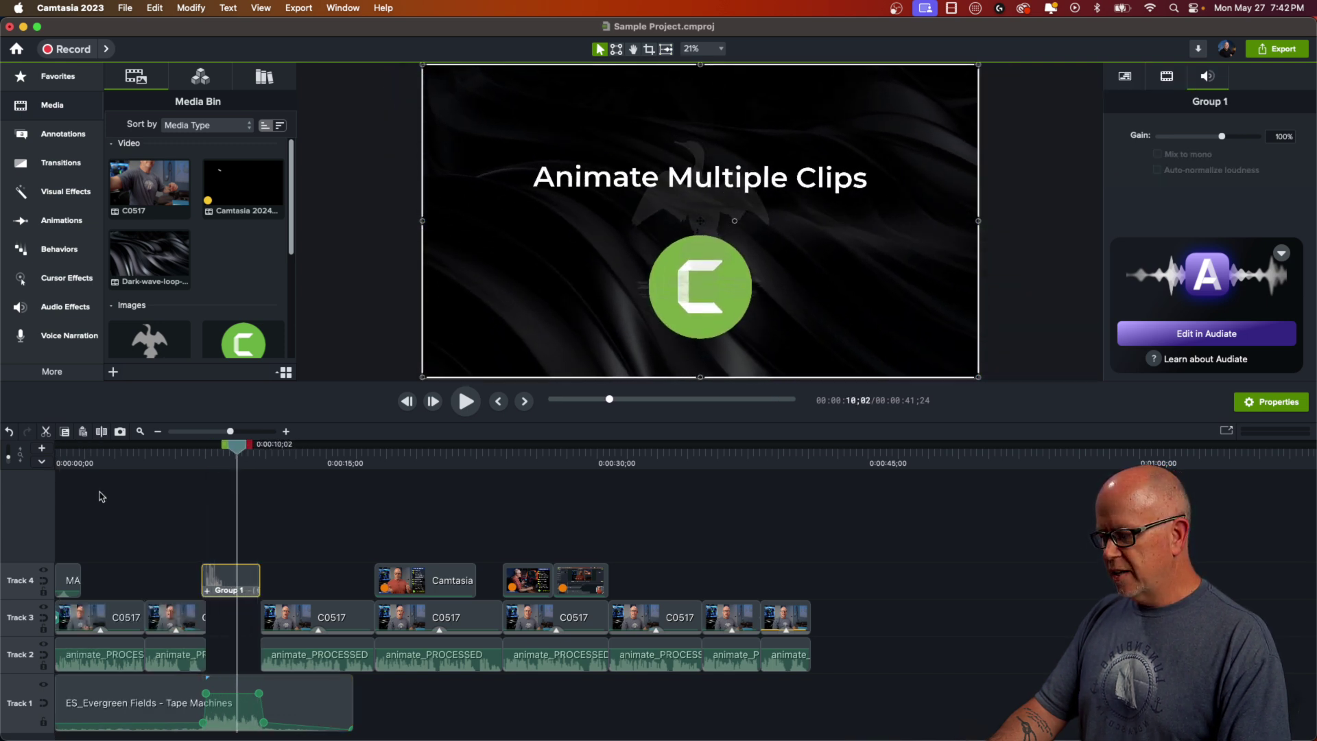
{"action": "left_click", "coordinate": [67, 584]}
{"action": "left_click_drag", "start_coordinate": [79, 466], "coordinate": [58, 464]}
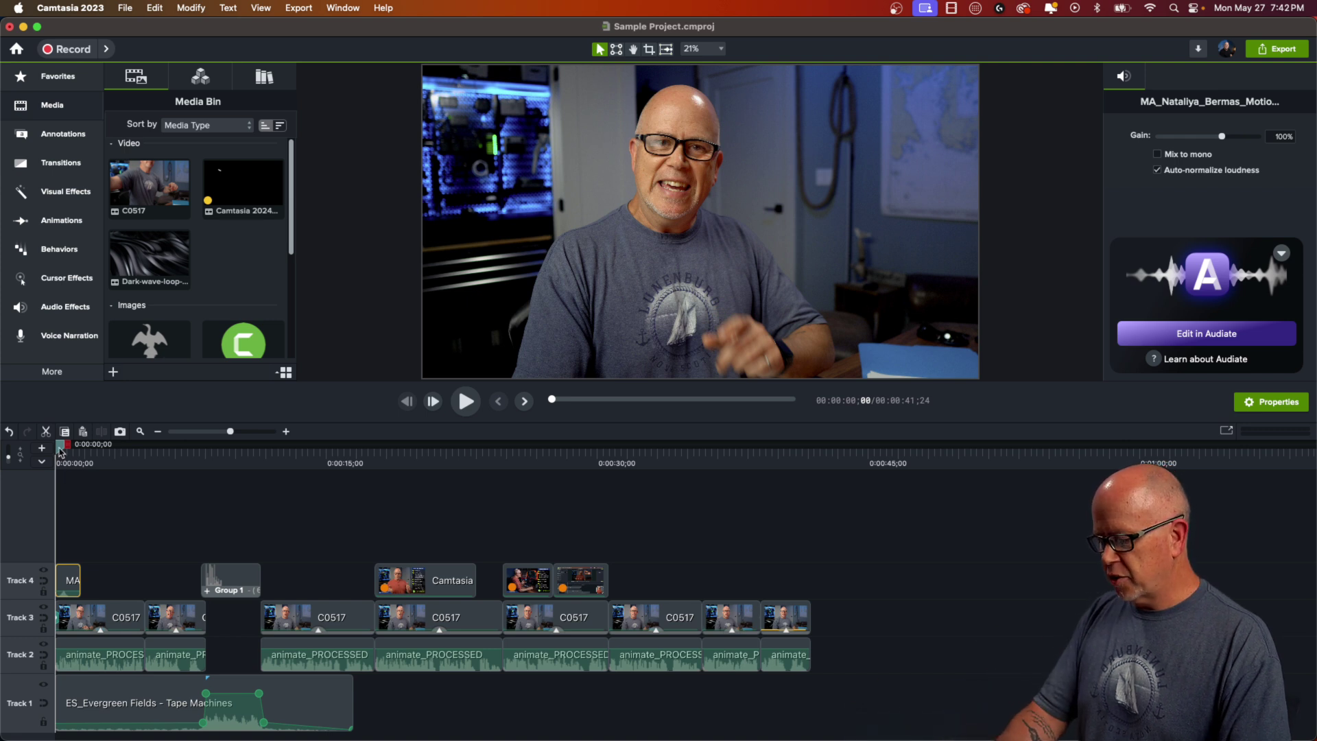
{"action": "key", "text": "space"}
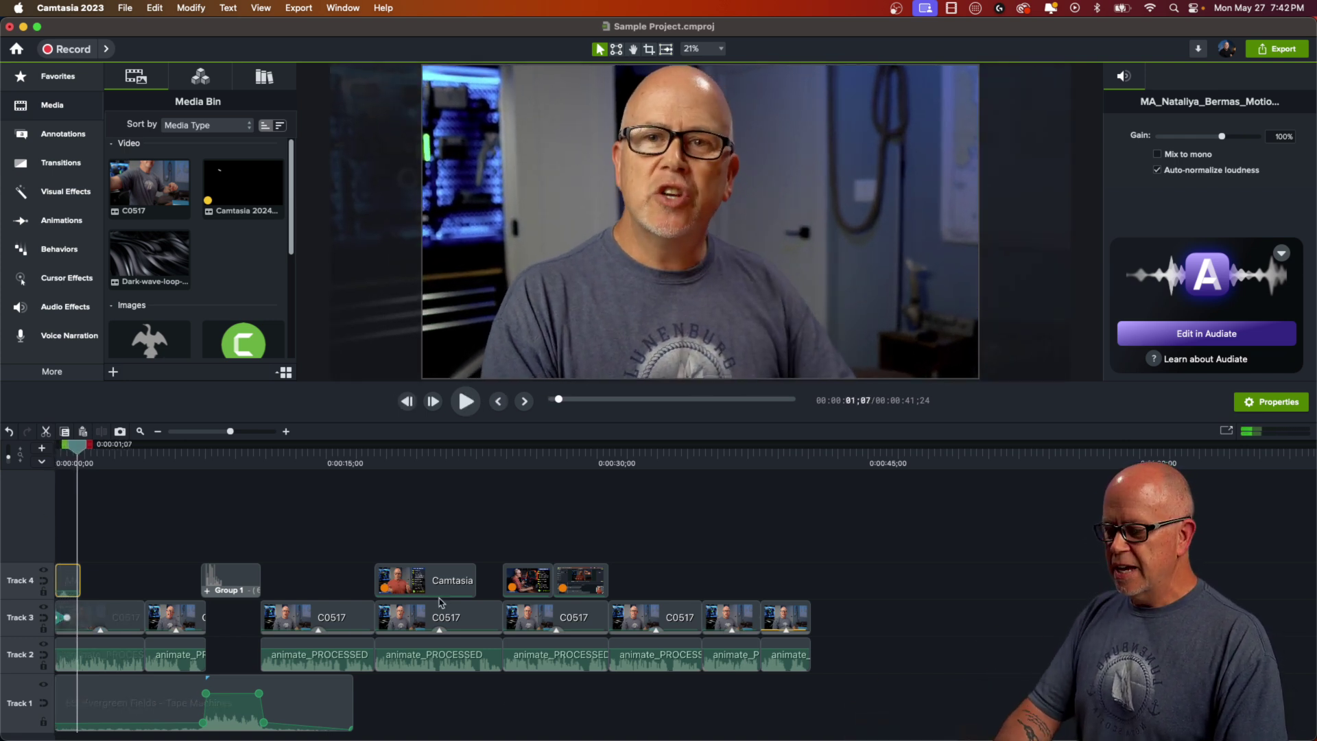
{"action": "left_click_drag", "start_coordinate": [432, 544], "coordinate": [643, 582]}
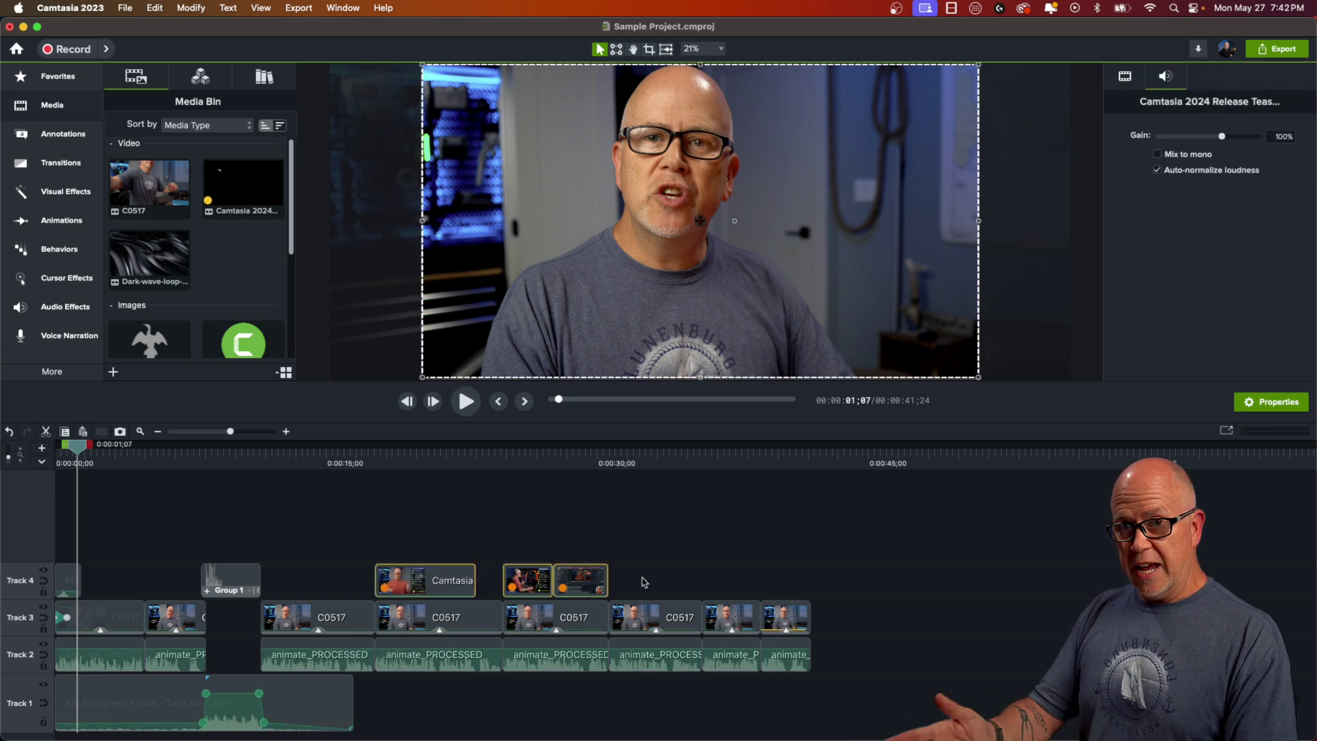
{"action": "left_click", "coordinate": [384, 538]}
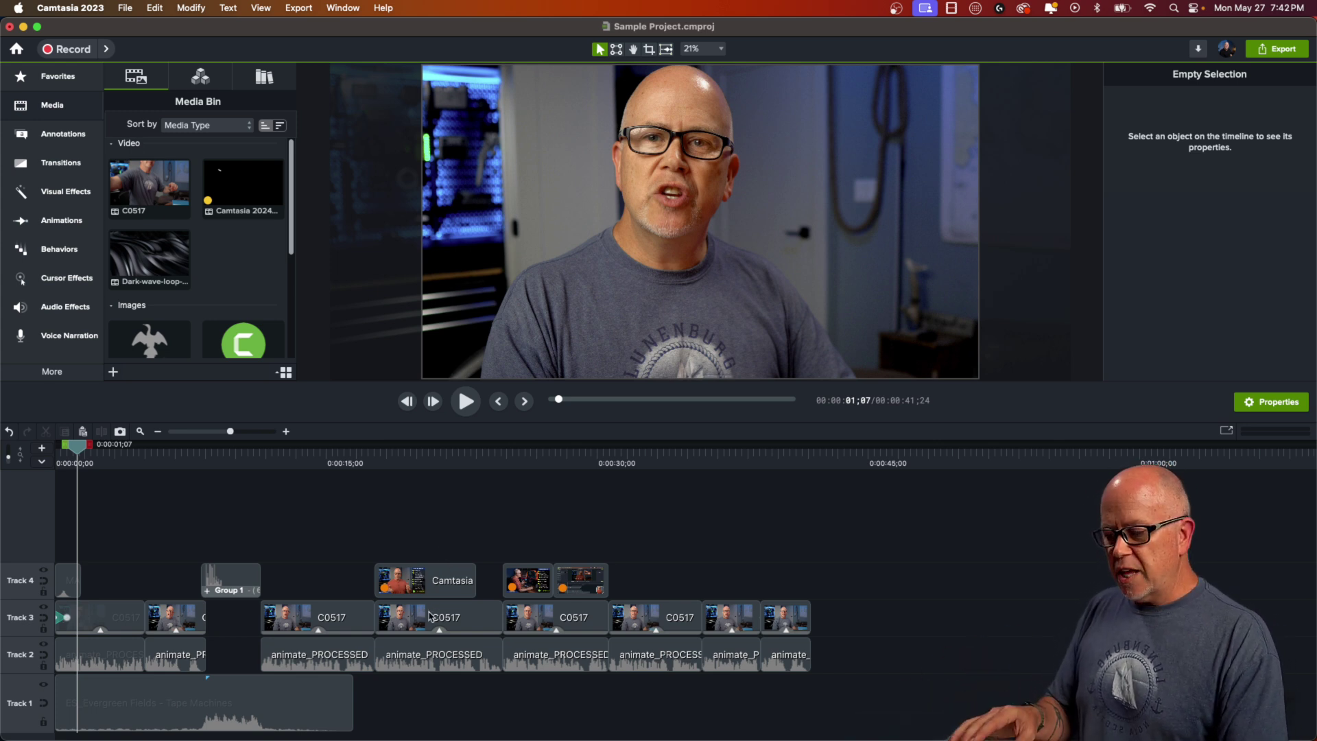
Select the C0517 clip on Track 3 and scrub forward from about 20 seconds through its footage.
{"action": "left_click", "coordinate": [405, 583]}
{"action": "left_click", "coordinate": [404, 625]}
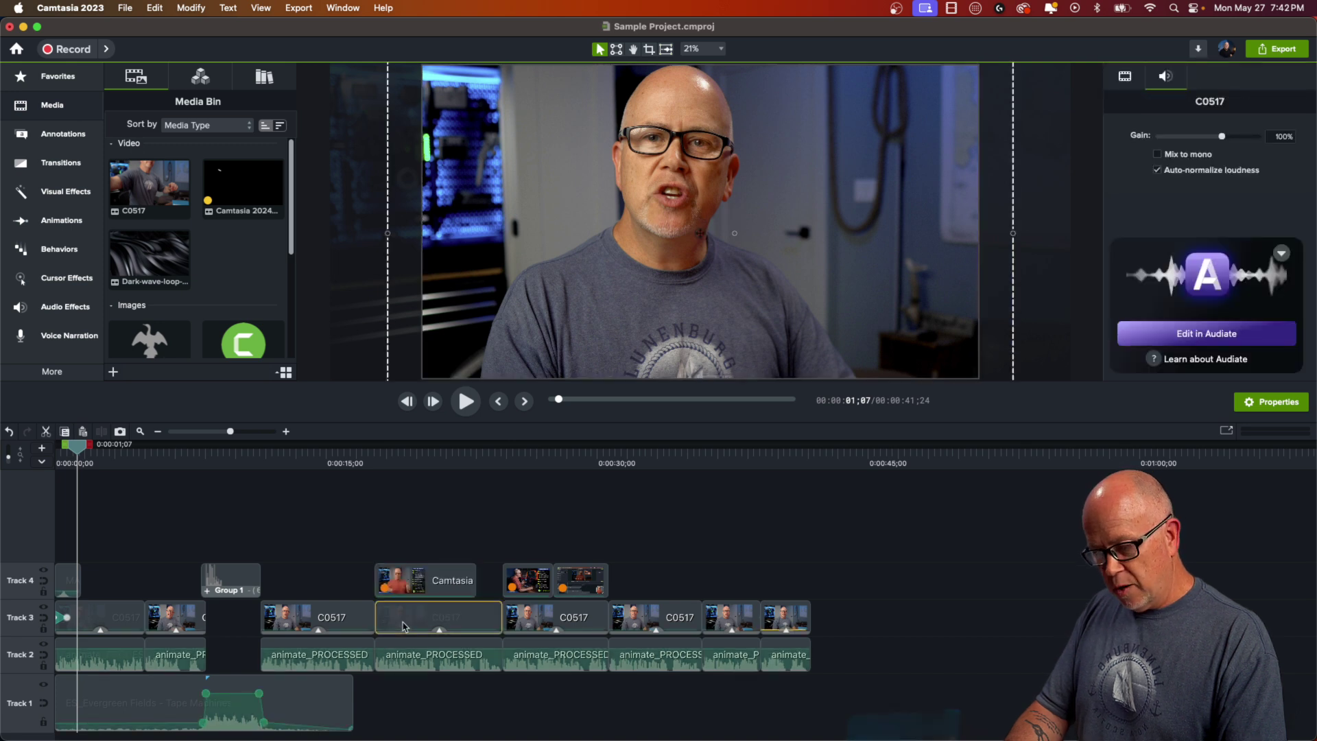
{"action": "left_click", "coordinate": [424, 460]}
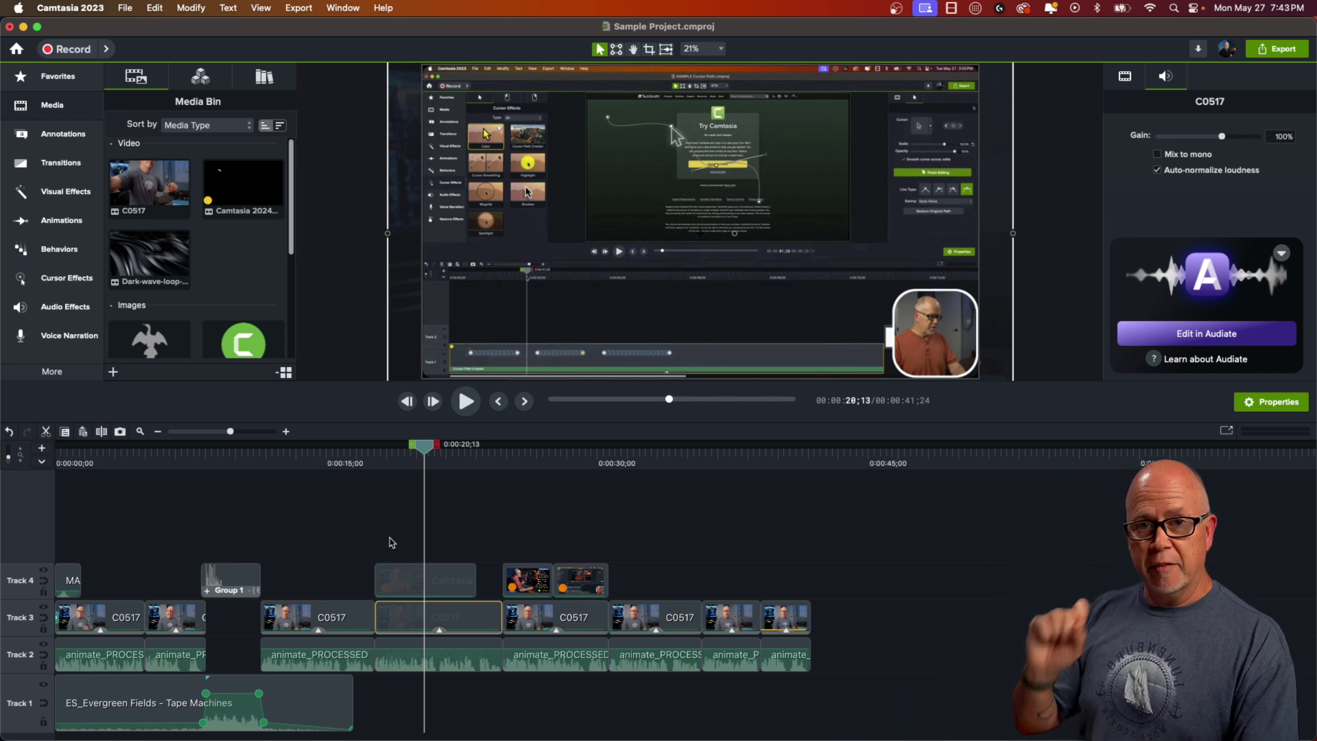
{"action": "left_click", "coordinate": [448, 460]}
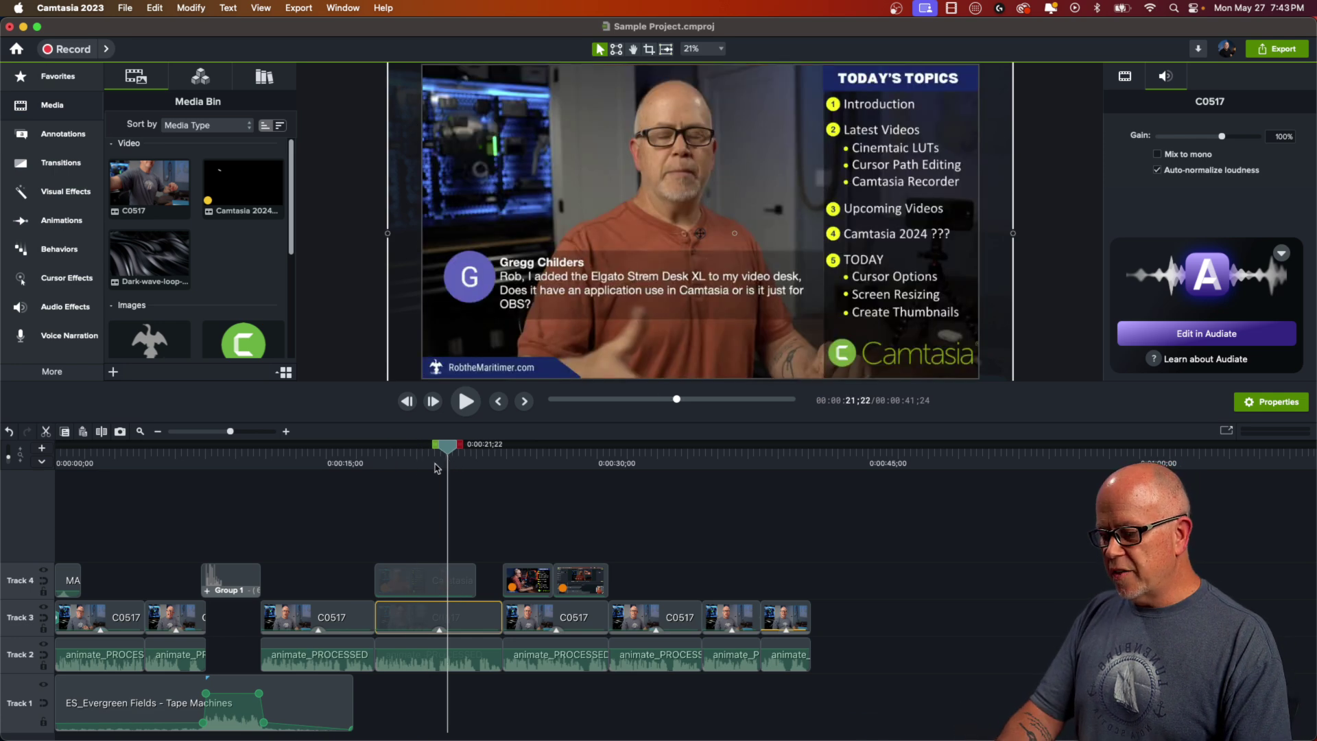
{"action": "left_click_drag", "start_coordinate": [455, 447], "coordinate": [800, 618]}
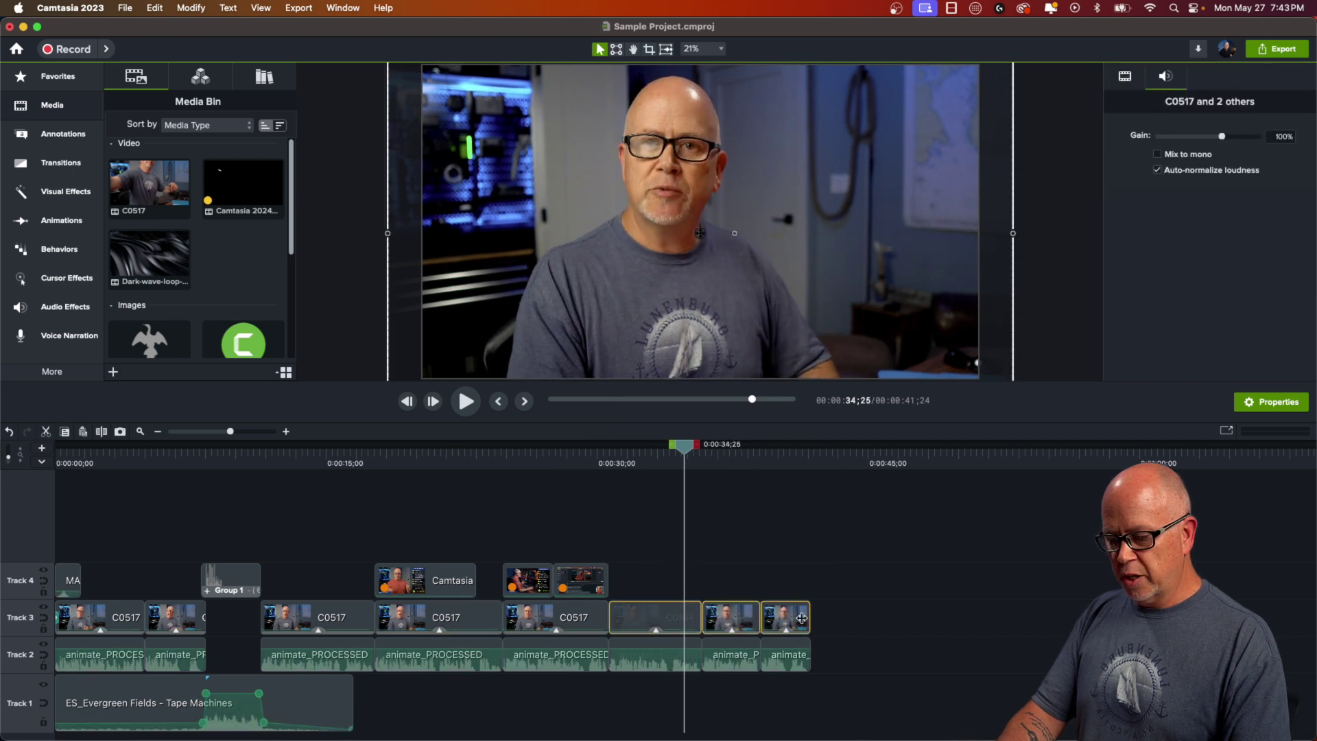
Marquee-select the final three C0517 clips on Track 3 and group them as Group 2.
{"action": "left_click", "coordinate": [720, 591]}
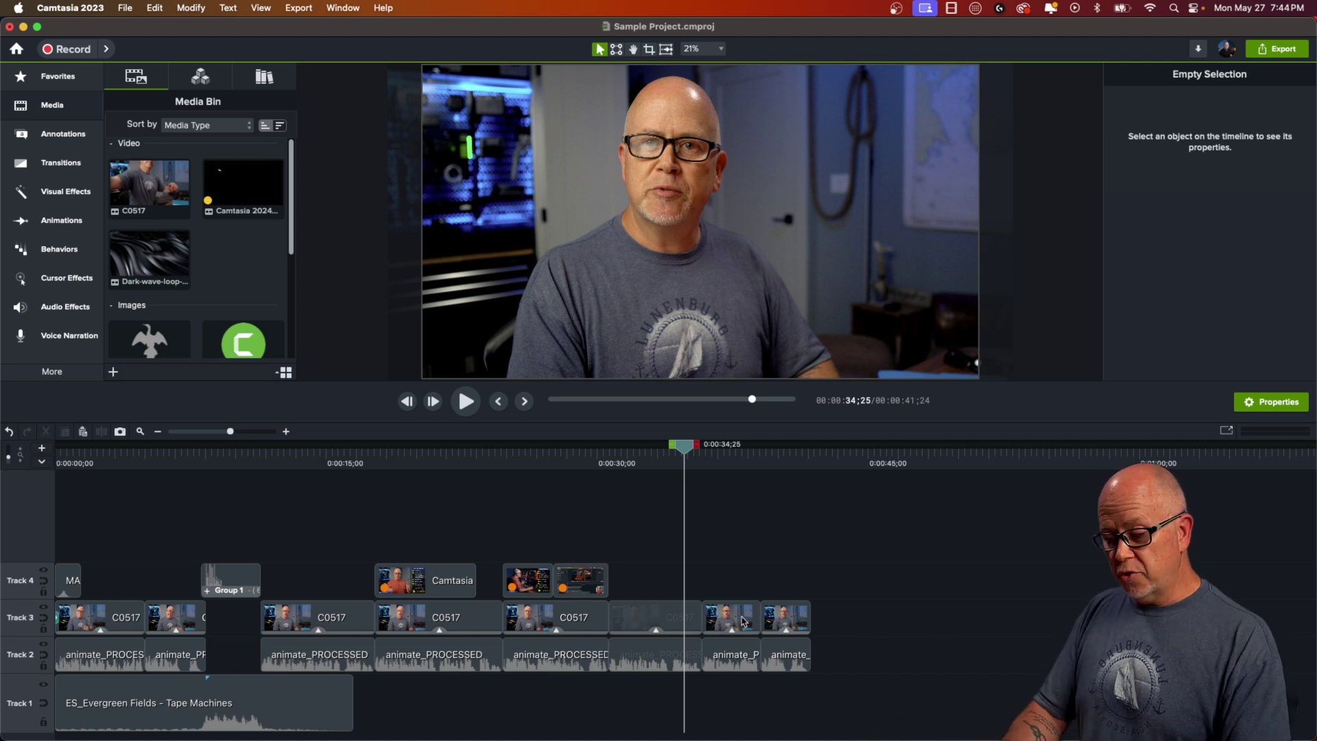
{"action": "left_click_drag", "start_coordinate": [791, 593], "coordinate": [802, 613]}
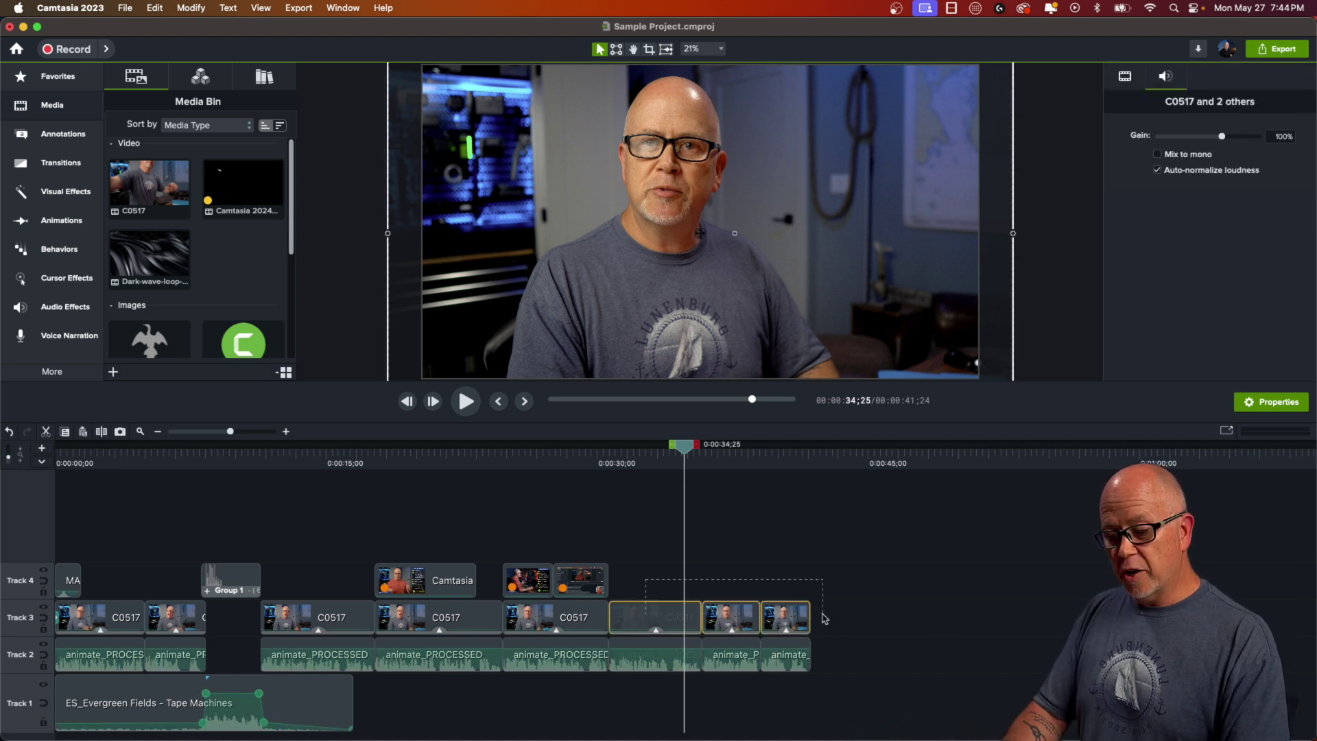
{"action": "right_click", "coordinate": [783, 621]}
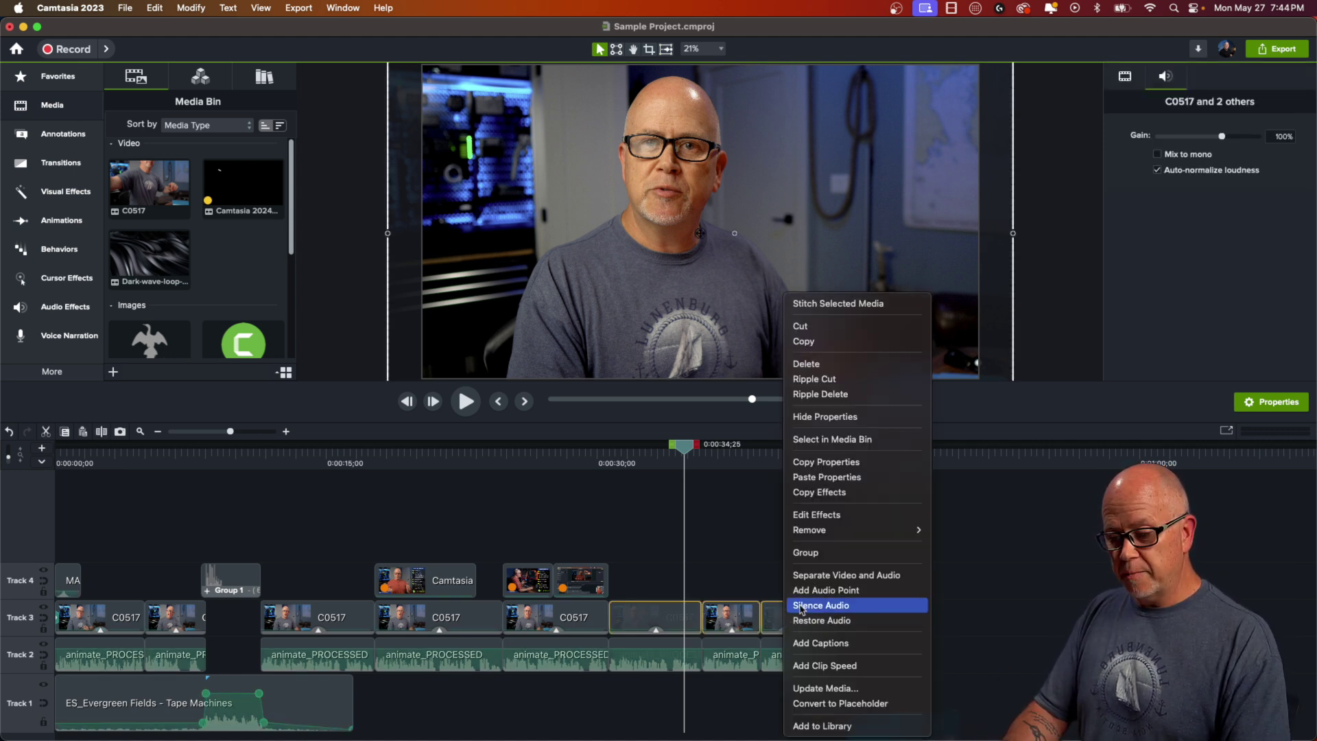
{"action": "key", "text": "Escape"}
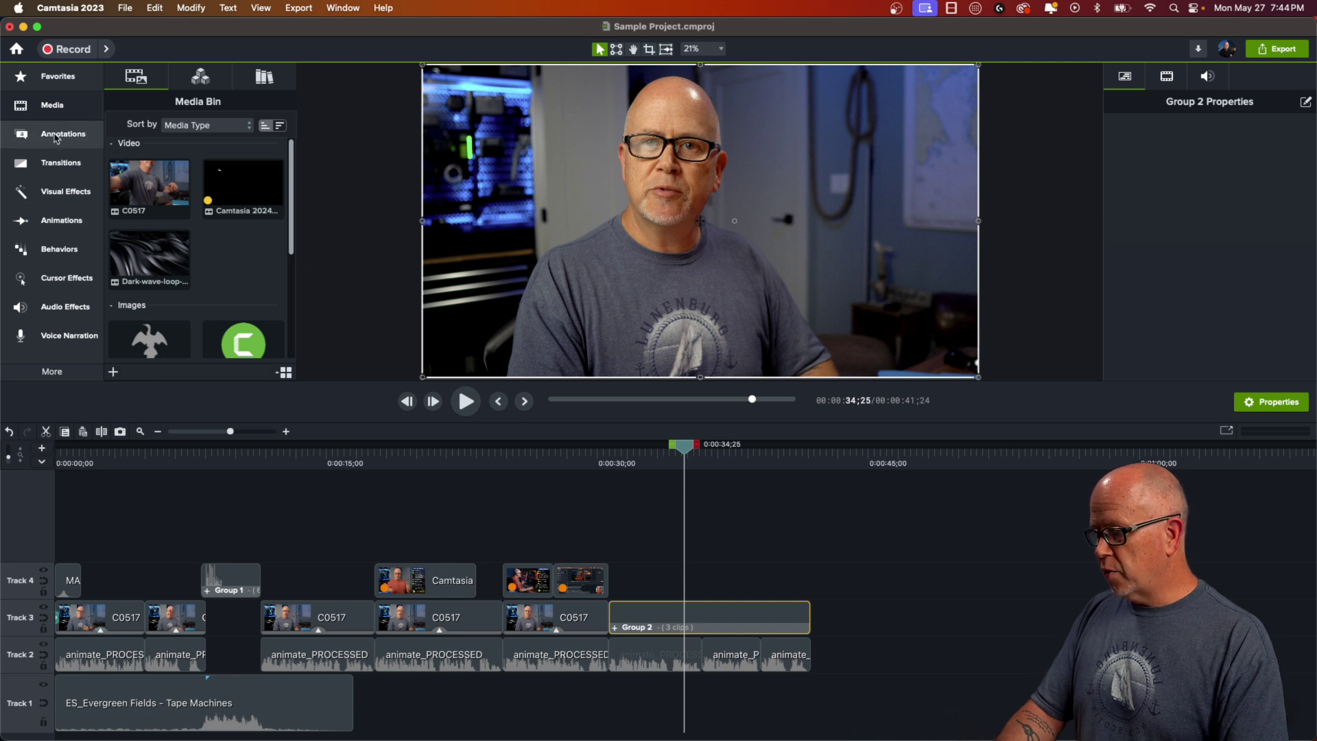
Apply the Custom animation to Group 2, stretched nearly its whole length, ending around 0:40;08.
{"action": "left_click", "coordinate": [62, 221]}
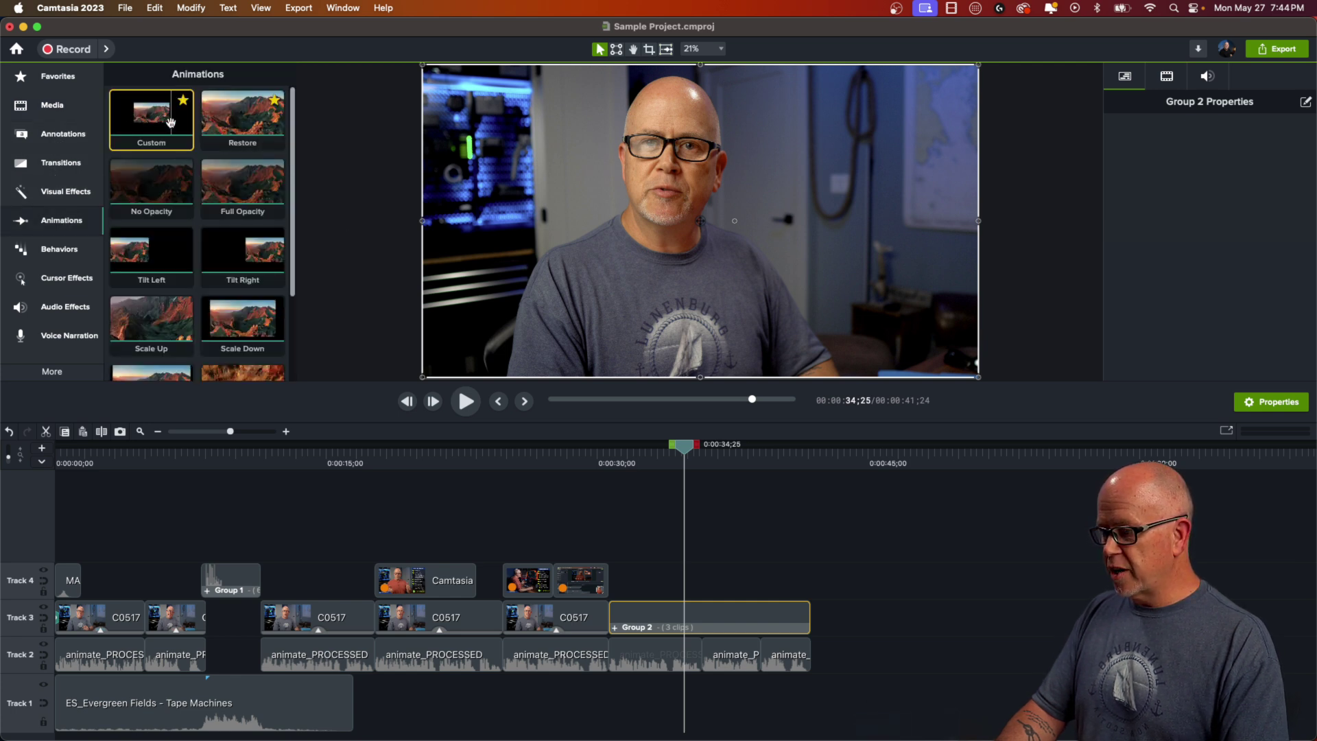
{"action": "left_click_drag", "start_coordinate": [149, 118], "coordinate": [783, 624]}
{"action": "left_click", "coordinate": [774, 653]}
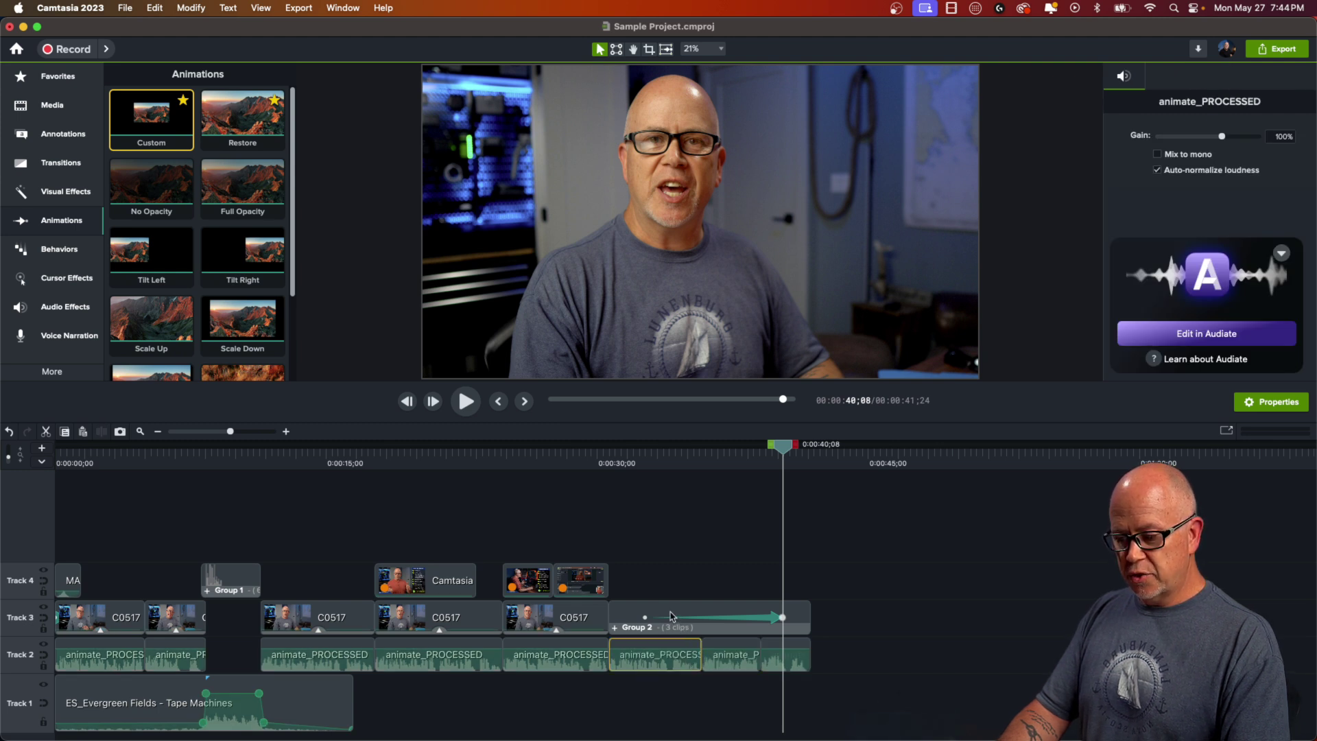
{"action": "left_click", "coordinate": [766, 624]}
{"action": "left_click", "coordinate": [646, 621]}
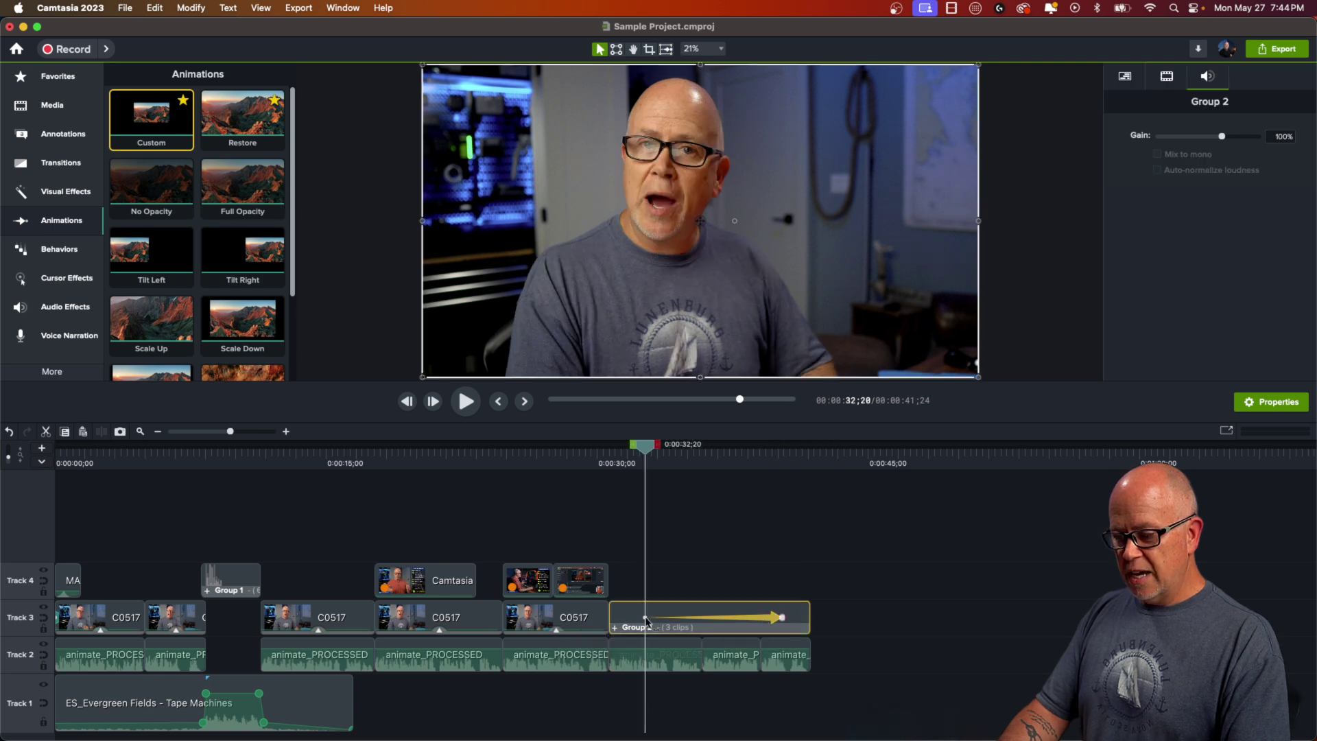
End Group 2's animation at 126.4% scale with the picture moved down to Y 148.9.
{"action": "left_click", "coordinate": [783, 620]}
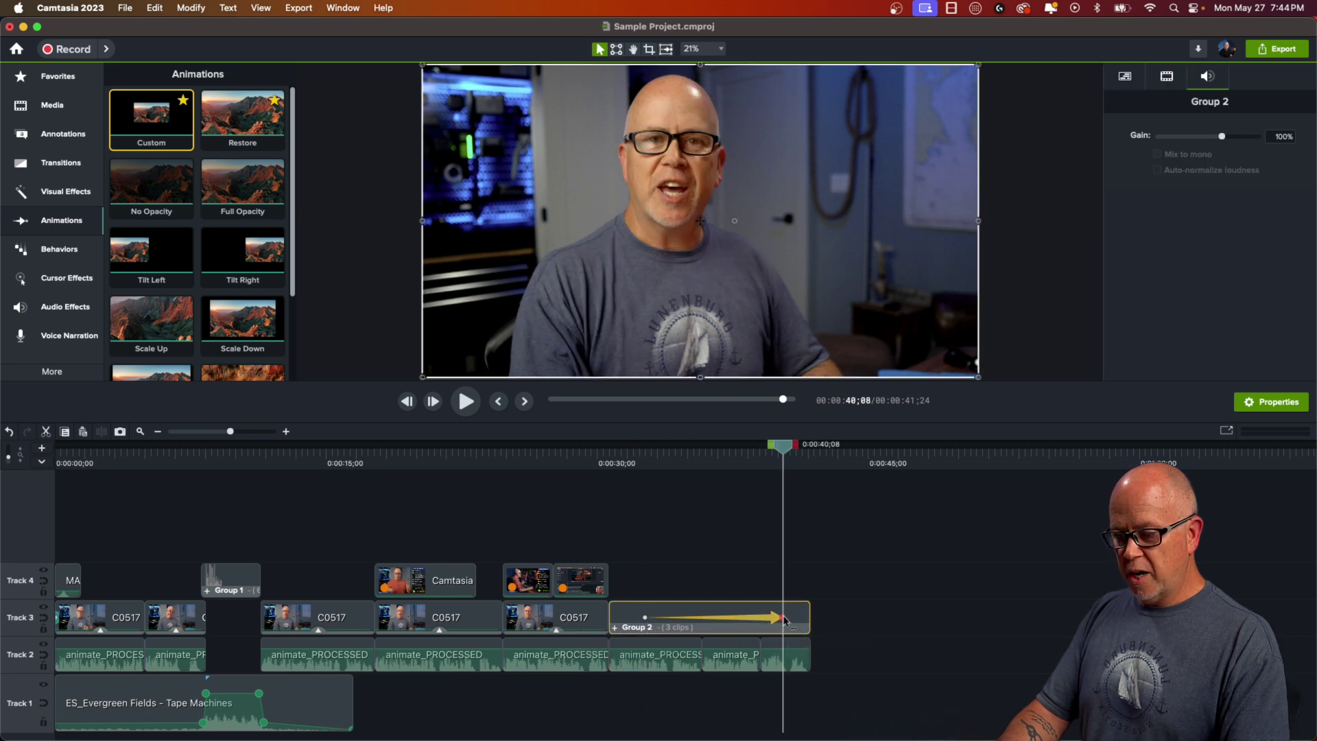
{"action": "left_click", "coordinate": [1166, 77]}
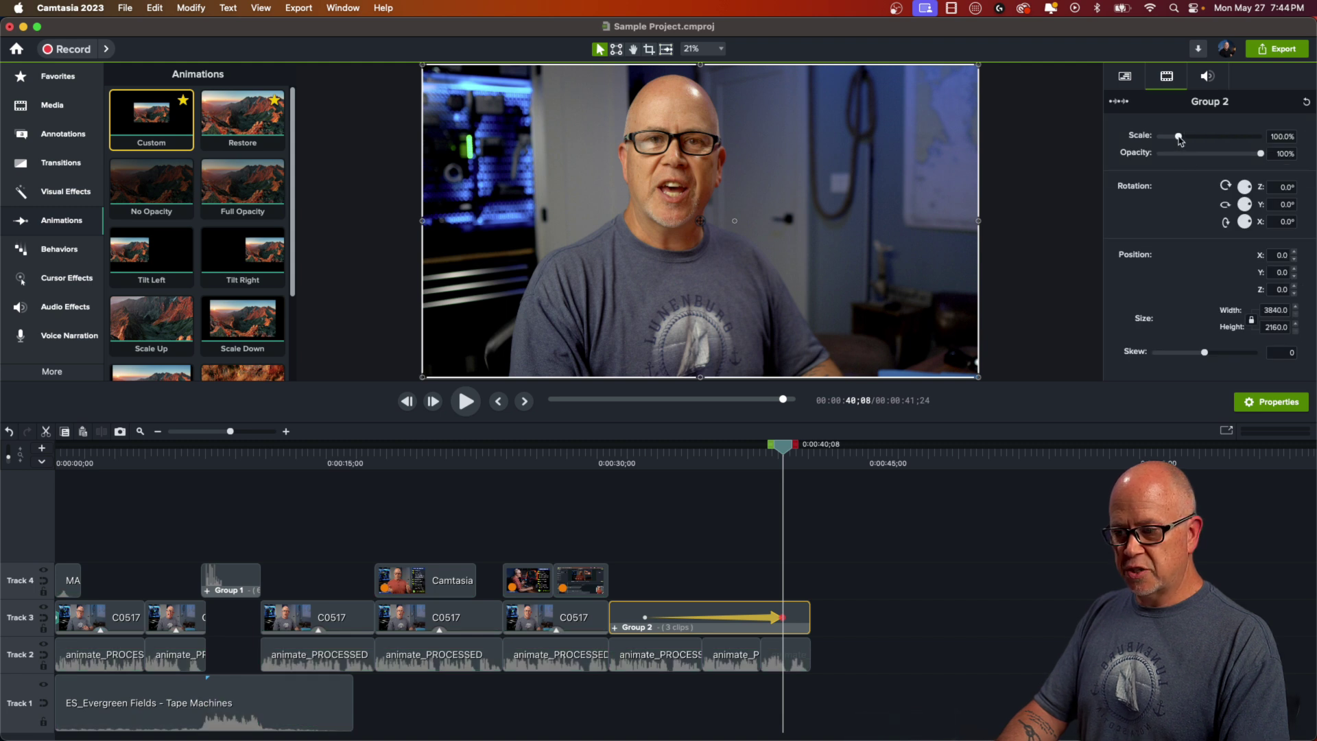
{"action": "left_click_drag", "start_coordinate": [1178, 136], "coordinate": [1183, 137]}
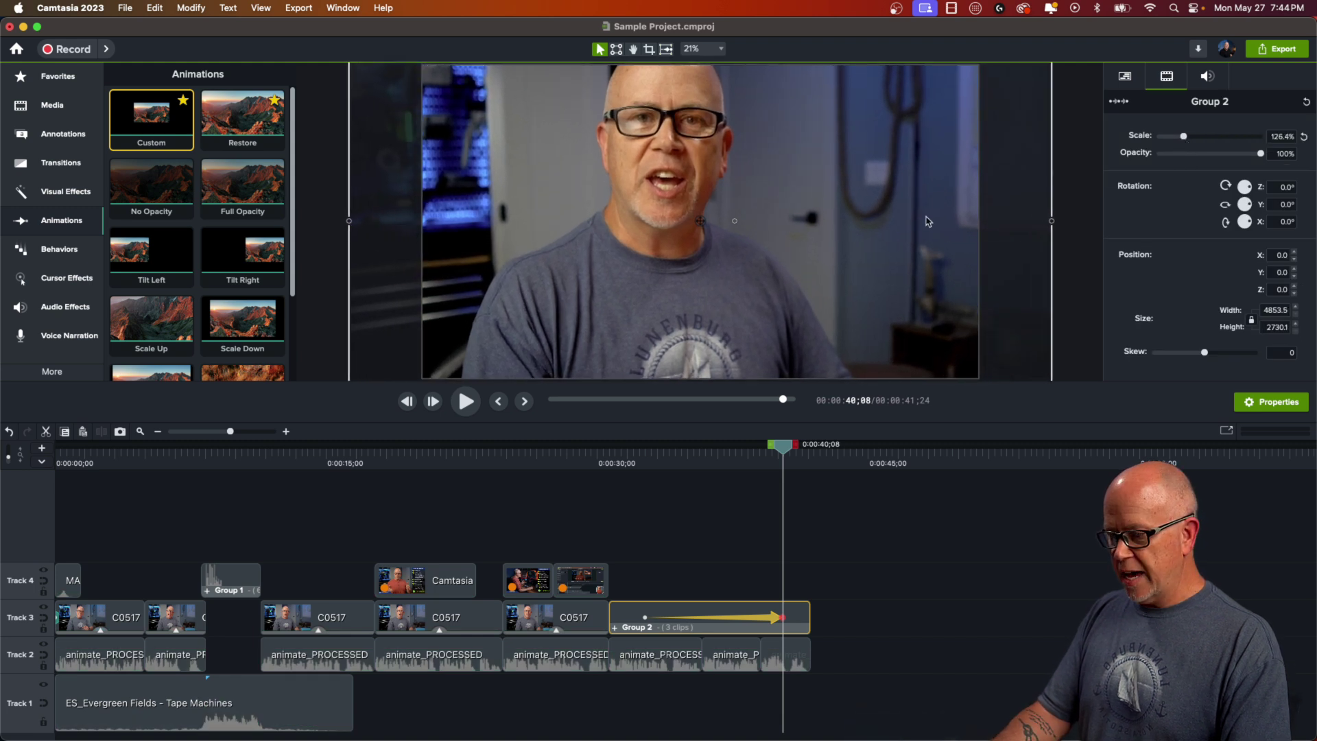
{"action": "left_click_drag", "start_coordinate": [762, 179], "coordinate": [764, 199]}
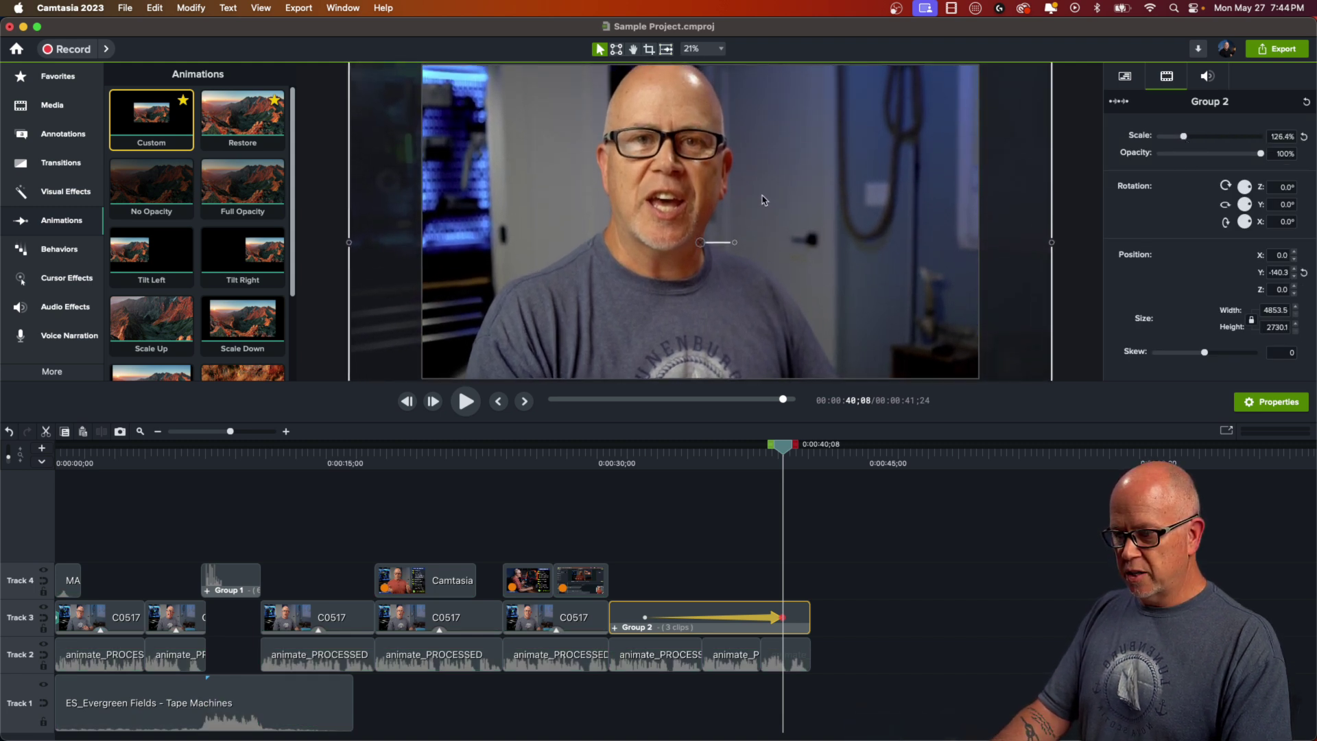
{"action": "scroll", "coordinate": [763, 220], "scroll_direction": "down", "scroll_amount": 2}
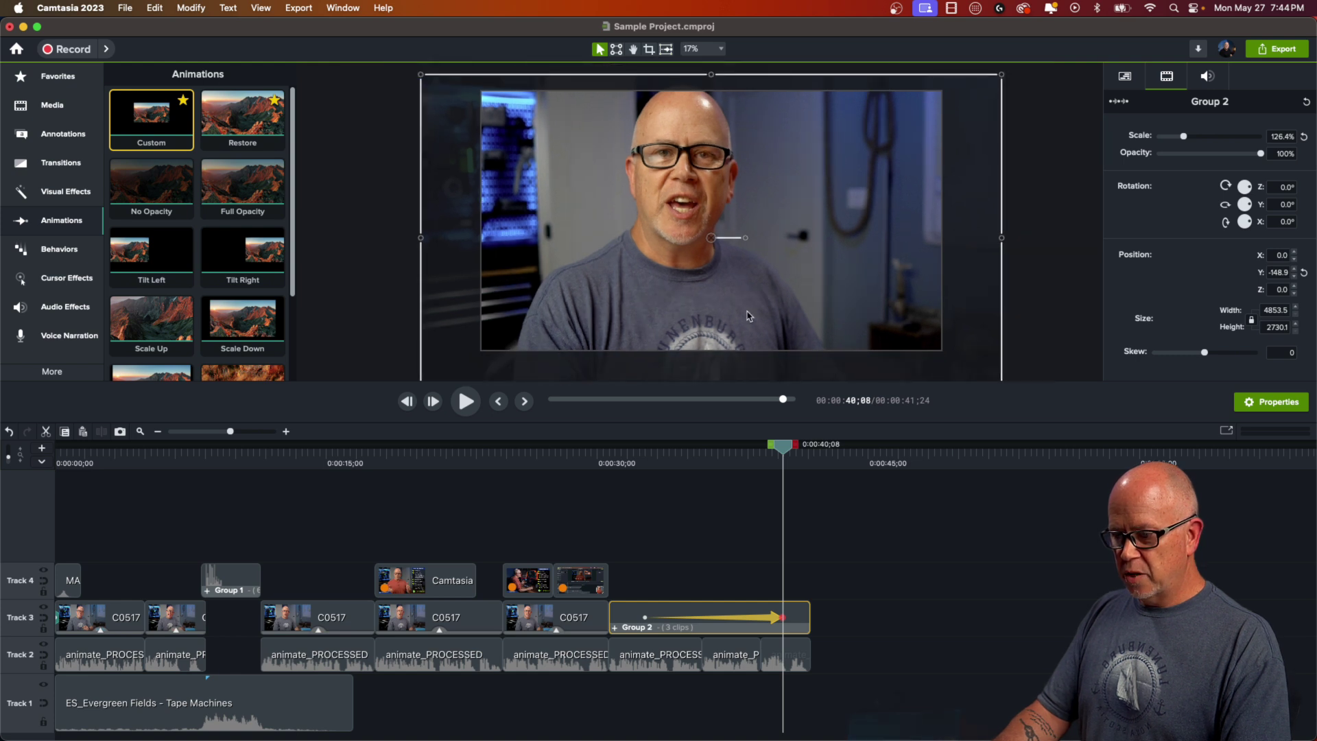
{"action": "left_click", "coordinate": [632, 465]}
{"action": "left_click", "coordinate": [649, 517]}
{"action": "key", "text": "space"}
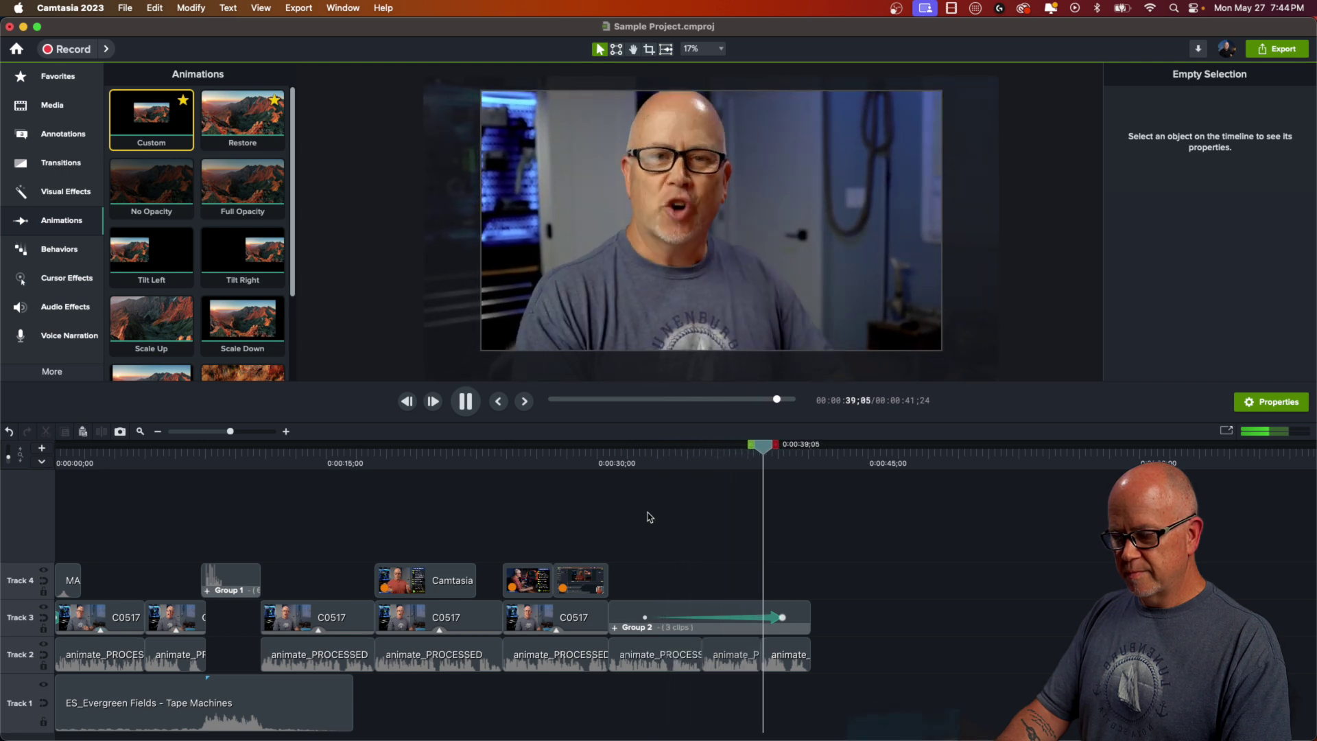
{"action": "key", "text": "space"}
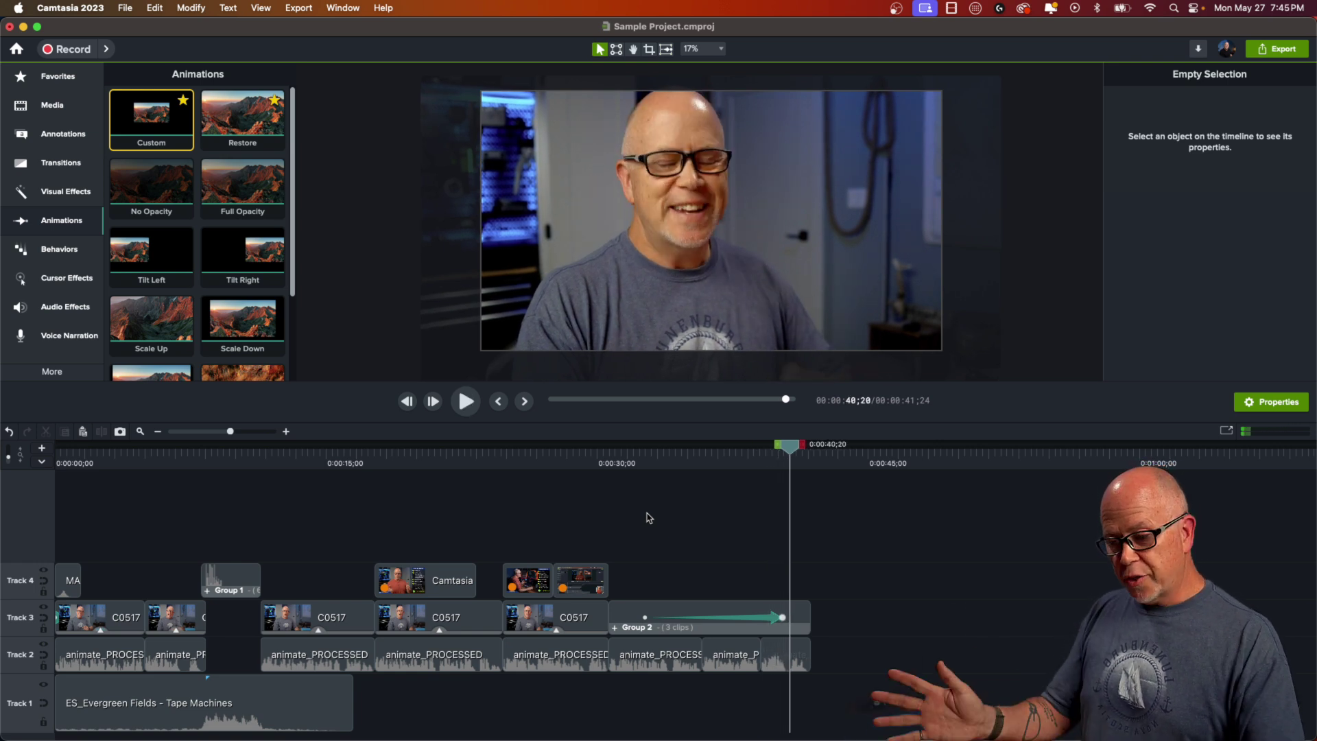
{"action": "left_click", "coordinate": [773, 619]}
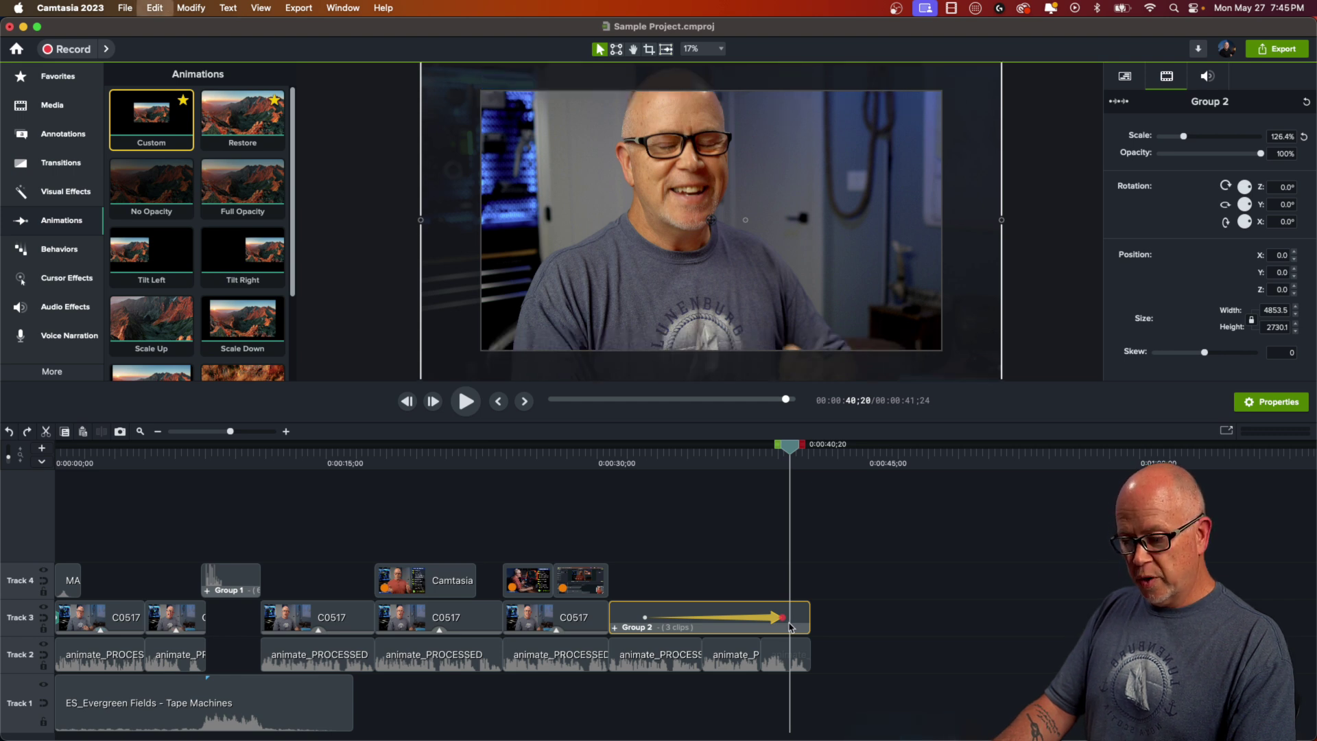
Undo Group 2's scale change back to 100%, then check the earlier C0517 clip's 112.5% scale.
{"action": "key", "text": "super+z"}
{"action": "key", "text": "super+z"}
{"action": "key", "text": "super+z"}
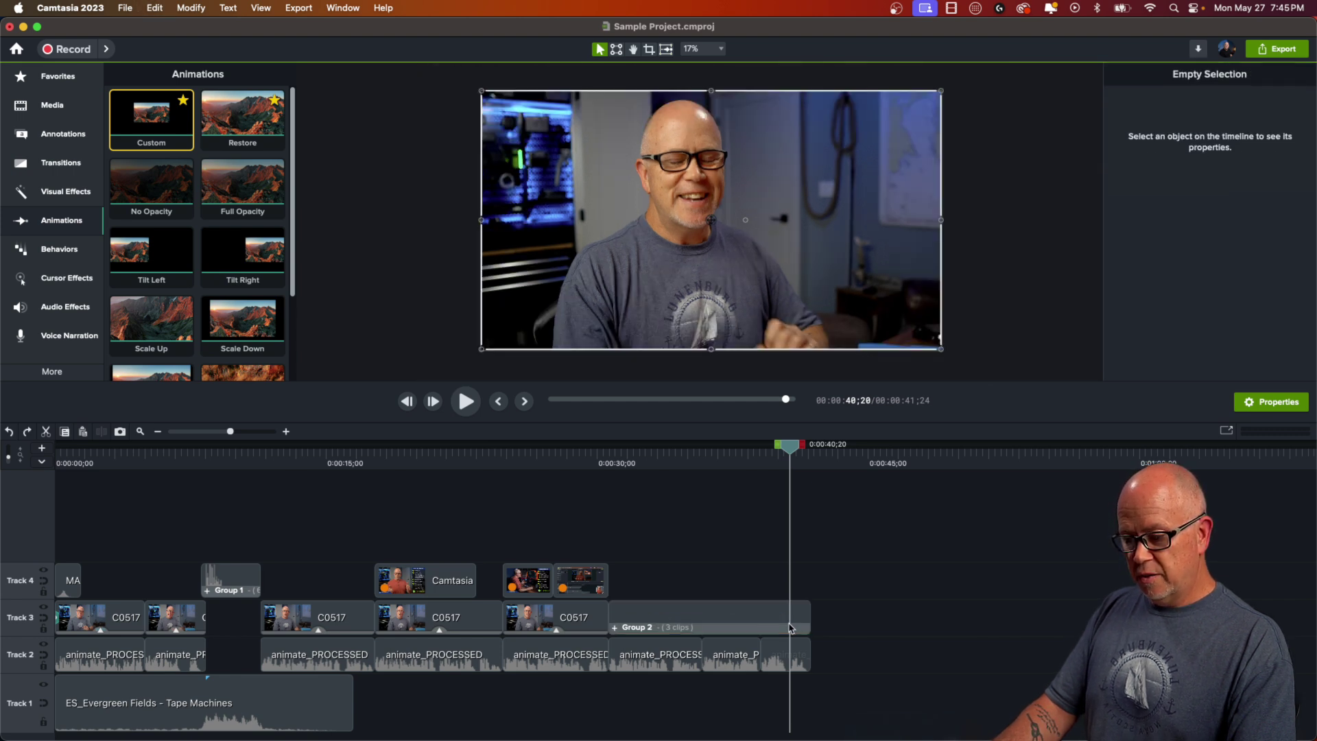
{"action": "left_click", "coordinate": [670, 615]}
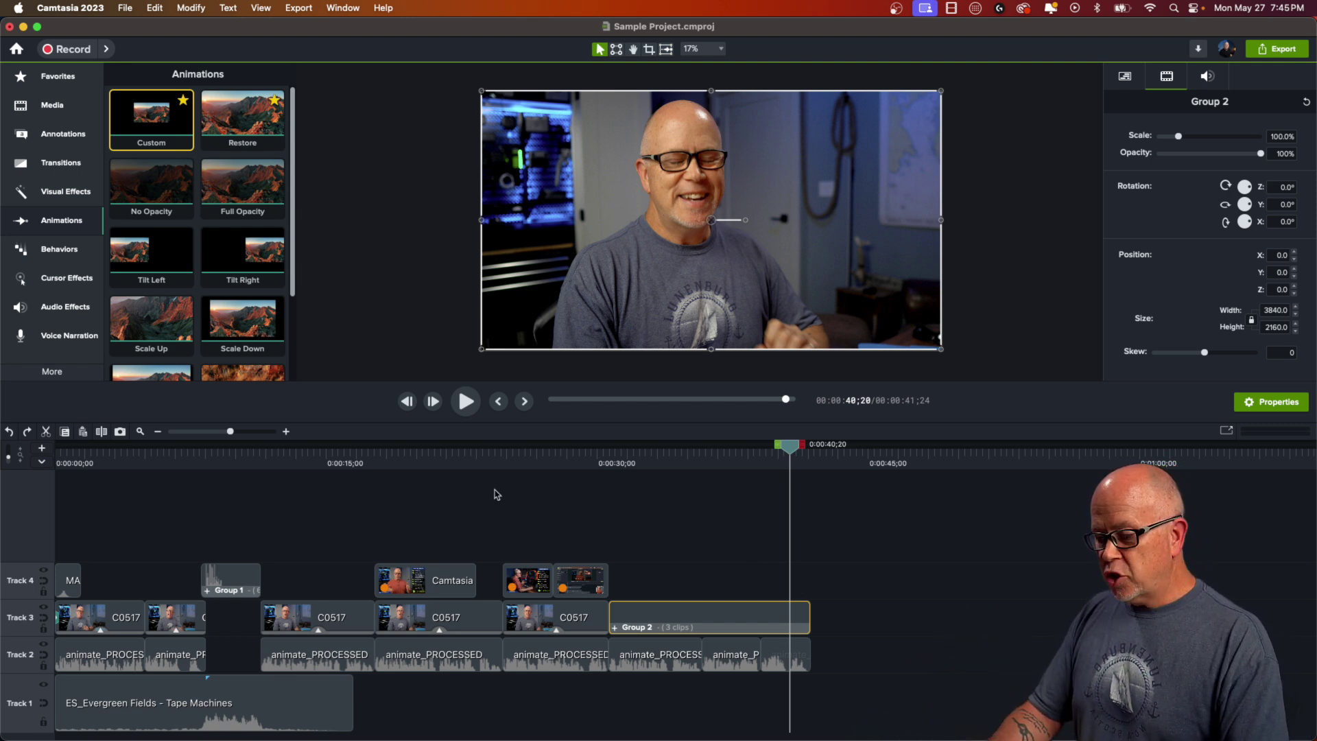
{"action": "left_click", "coordinate": [485, 462]}
{"action": "left_click", "coordinate": [478, 621]}
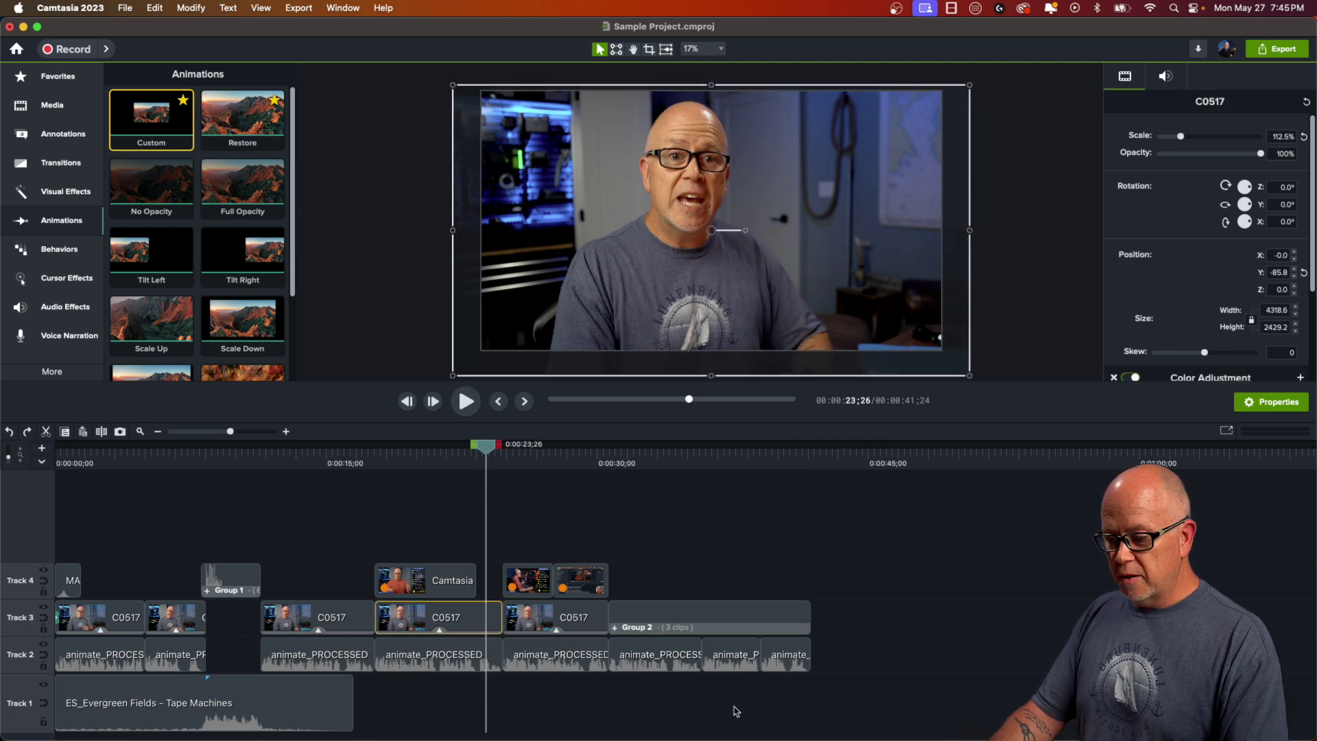
Ungroup Group 2 with Cmd+Shift+G and marquee-select the three resulting C0517 clips.
{"action": "left_click", "coordinate": [709, 461]}
{"action": "left_click", "coordinate": [698, 615]}
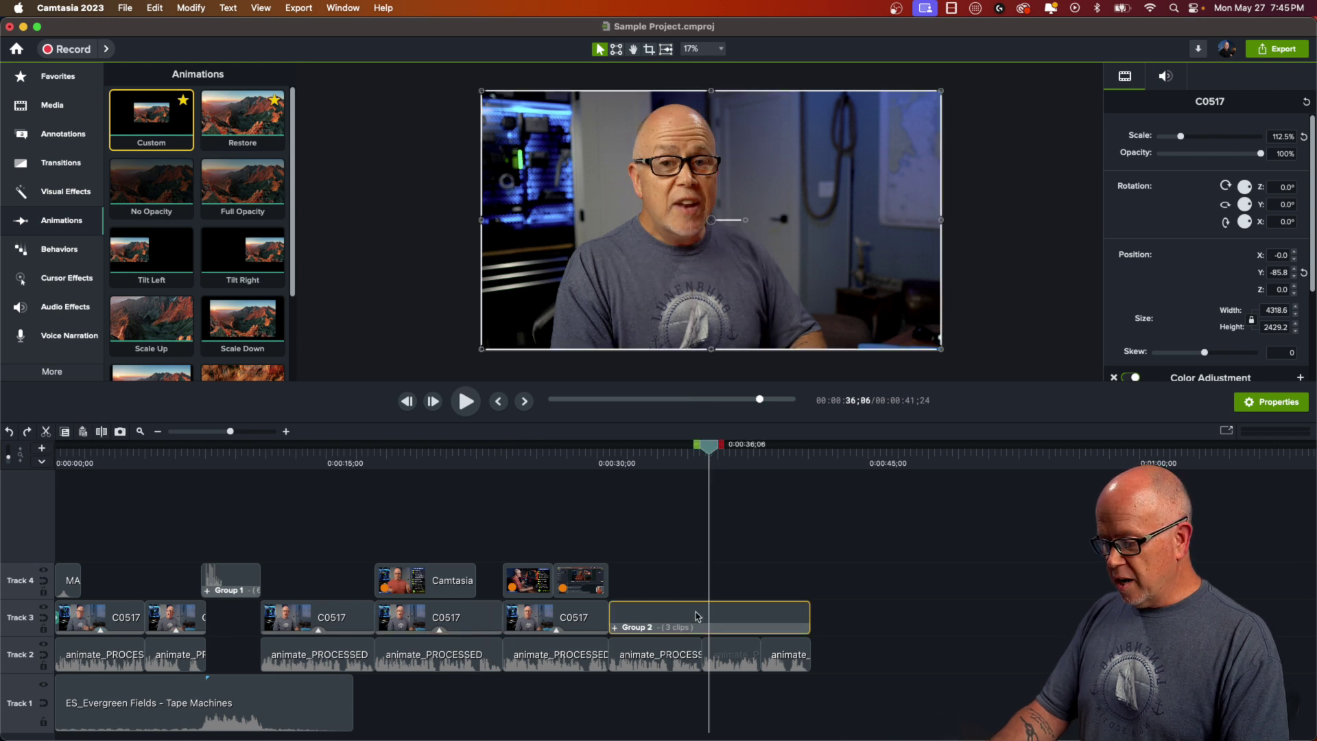
{"action": "key", "text": "super+shift+g"}
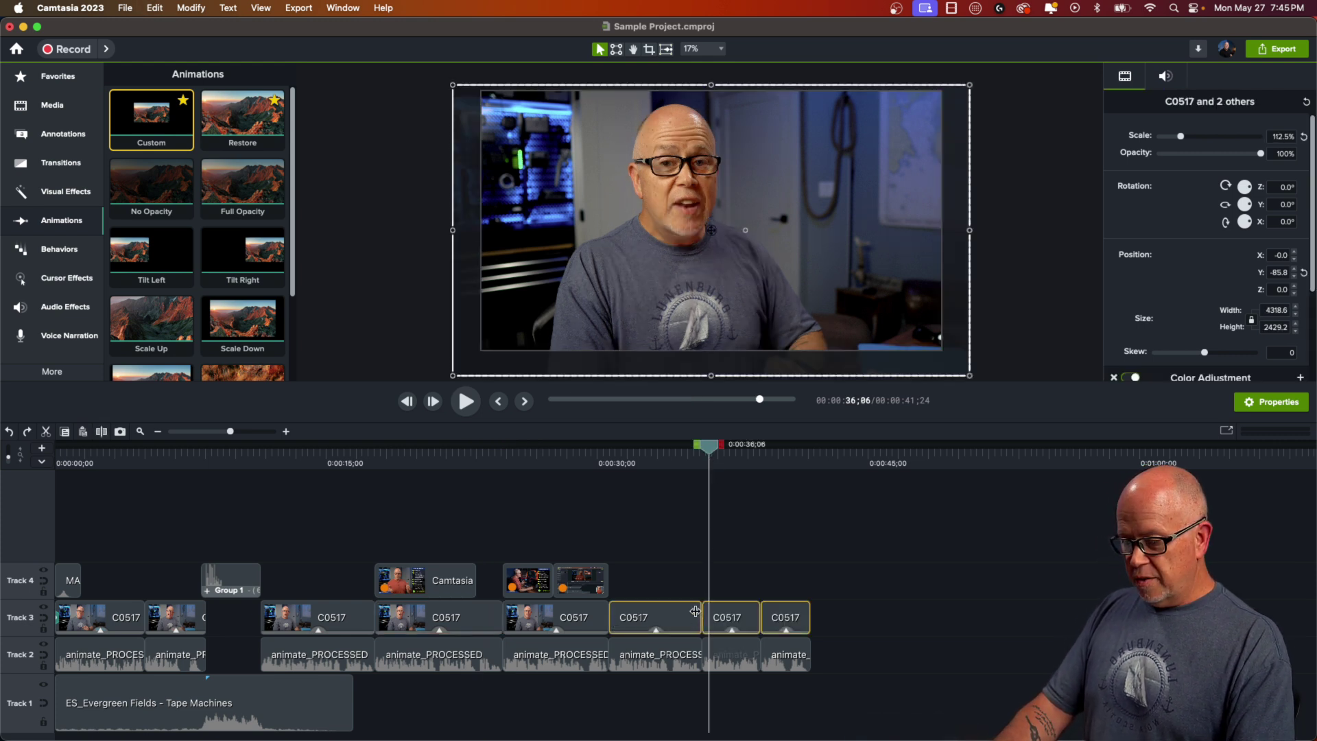
{"action": "left_click", "coordinate": [686, 580]}
{"action": "left_click", "coordinate": [671, 461]}
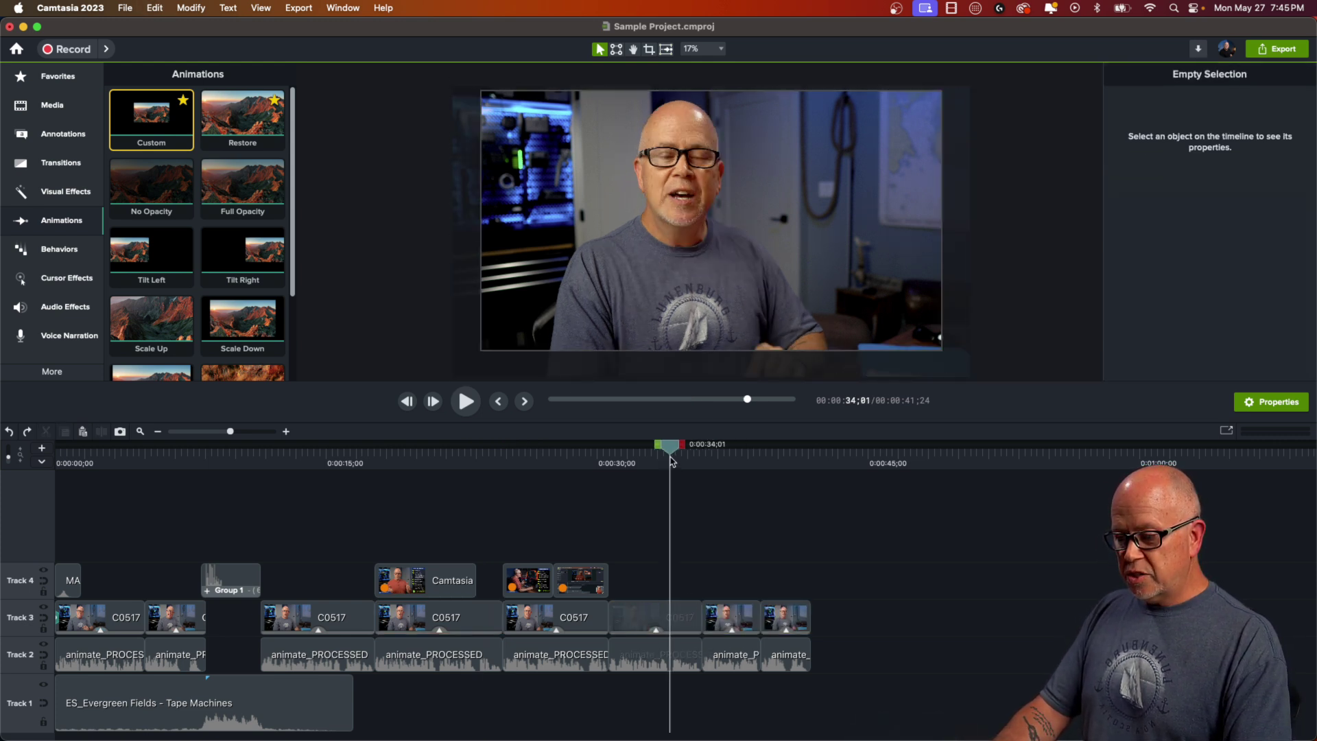
{"action": "left_click", "coordinate": [681, 619]}
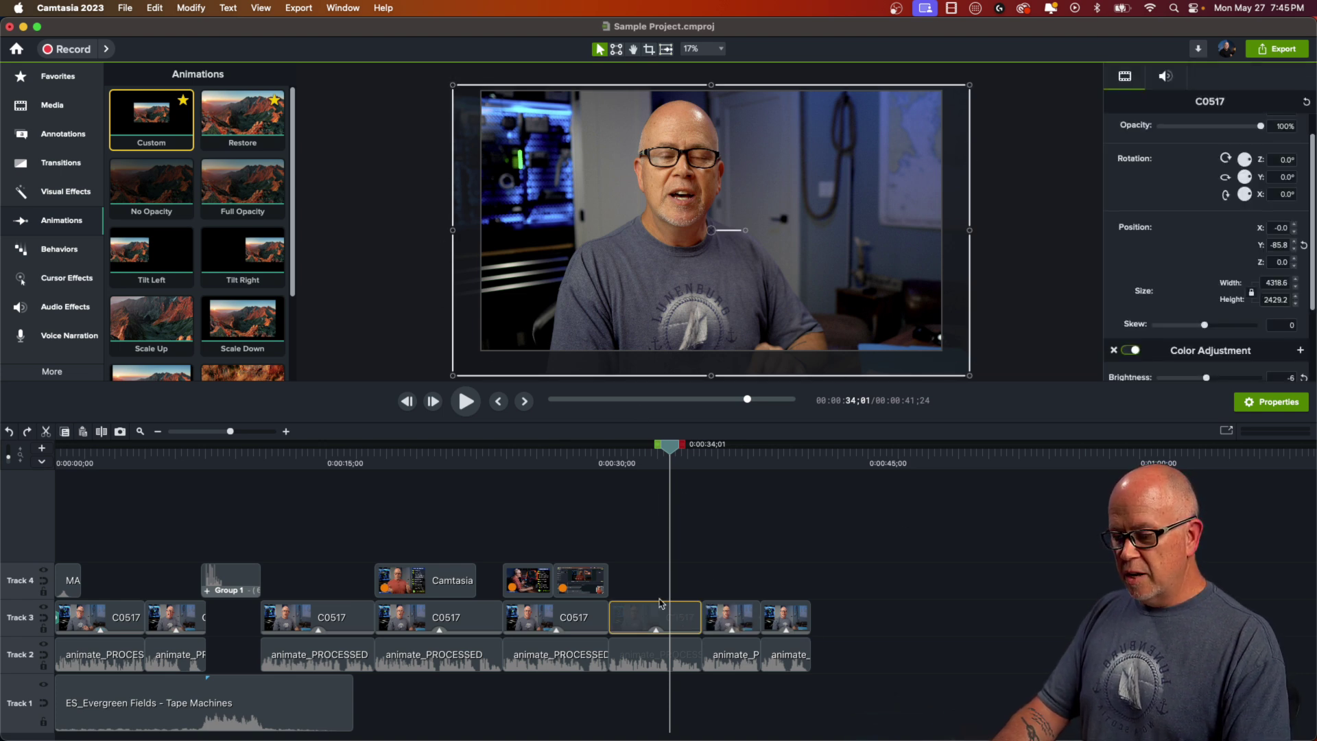
{"action": "left_click_drag", "start_coordinate": [653, 584], "coordinate": [801, 615]}
Regroup the three clips as Group 2 and add a Custom animation to it.
{"action": "right_click", "coordinate": [801, 619]}
{"action": "left_click", "coordinate": [823, 554]}
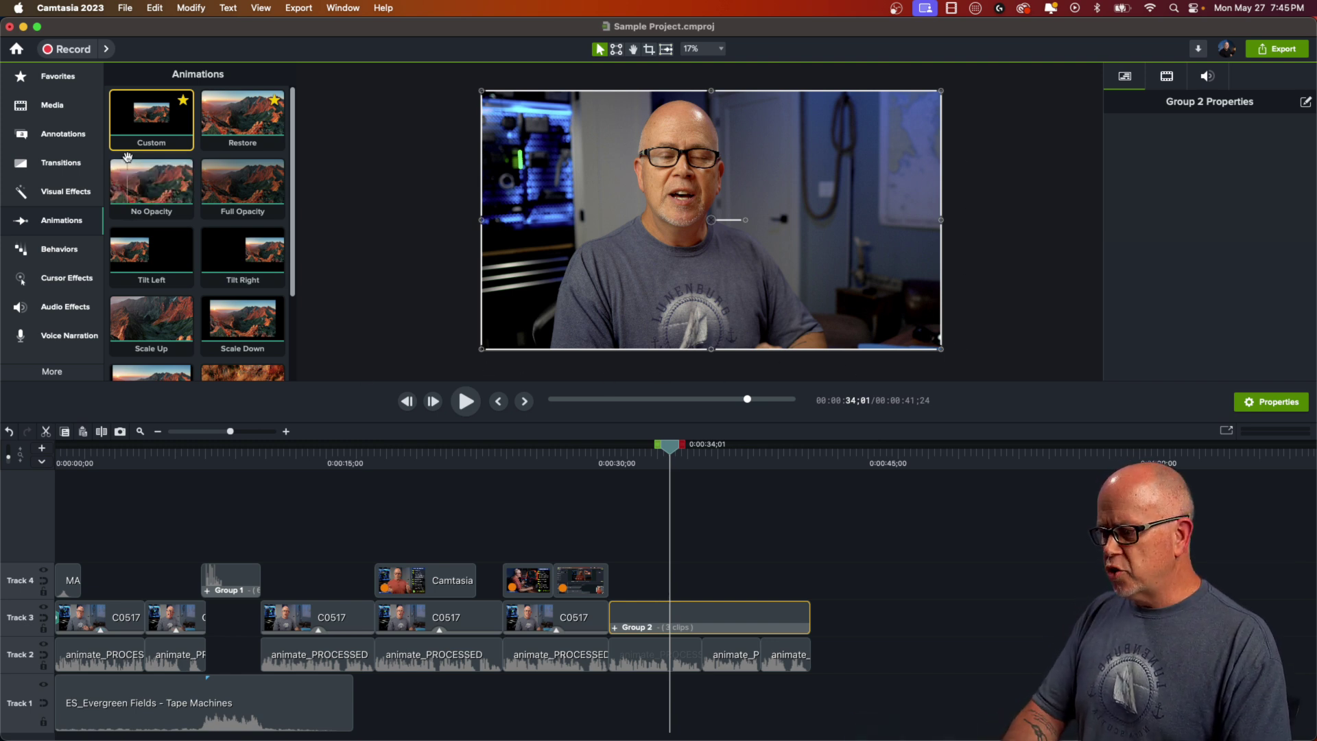
{"action": "left_click_drag", "start_coordinate": [128, 157], "coordinate": [772, 634]}
Make Group 2's animation end at 81.6% scale and verify it near 0:37;19.
{"action": "left_click", "coordinate": [1166, 76]}
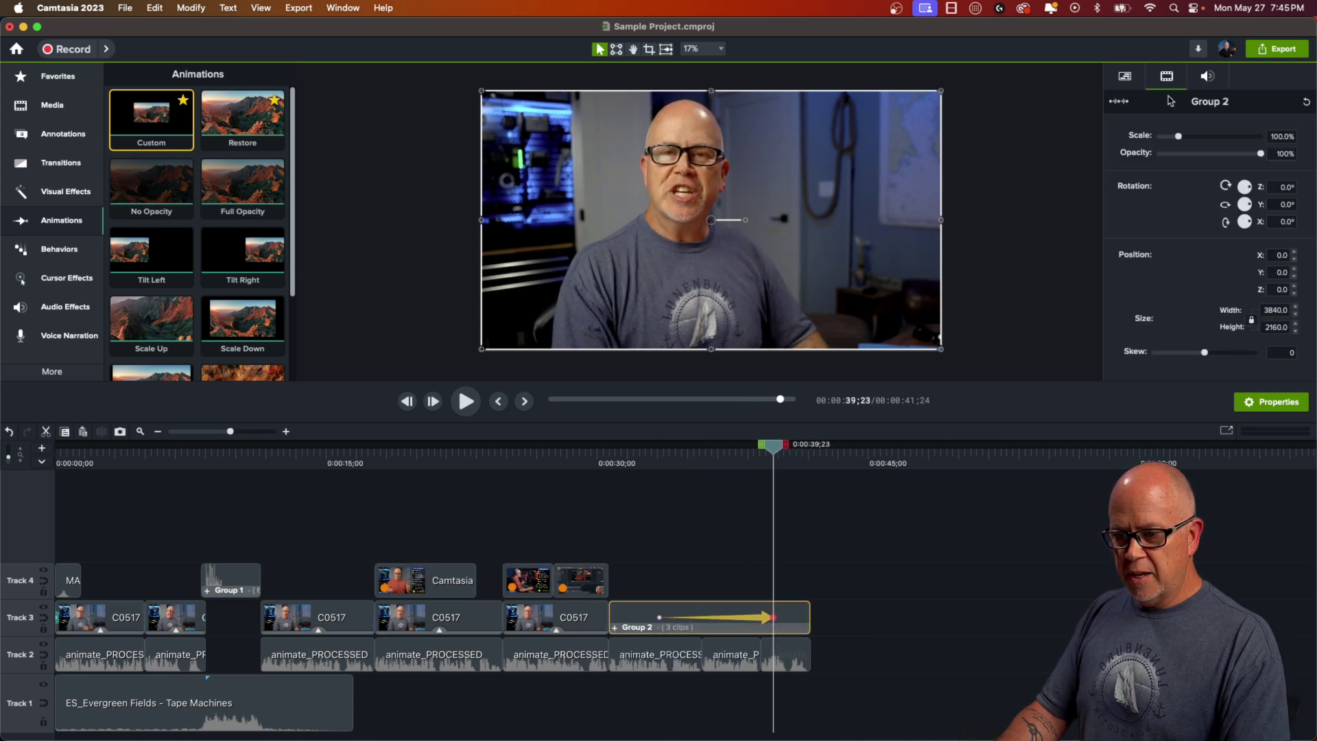
{"action": "left_click_drag", "start_coordinate": [1179, 137], "coordinate": [1174, 137]}
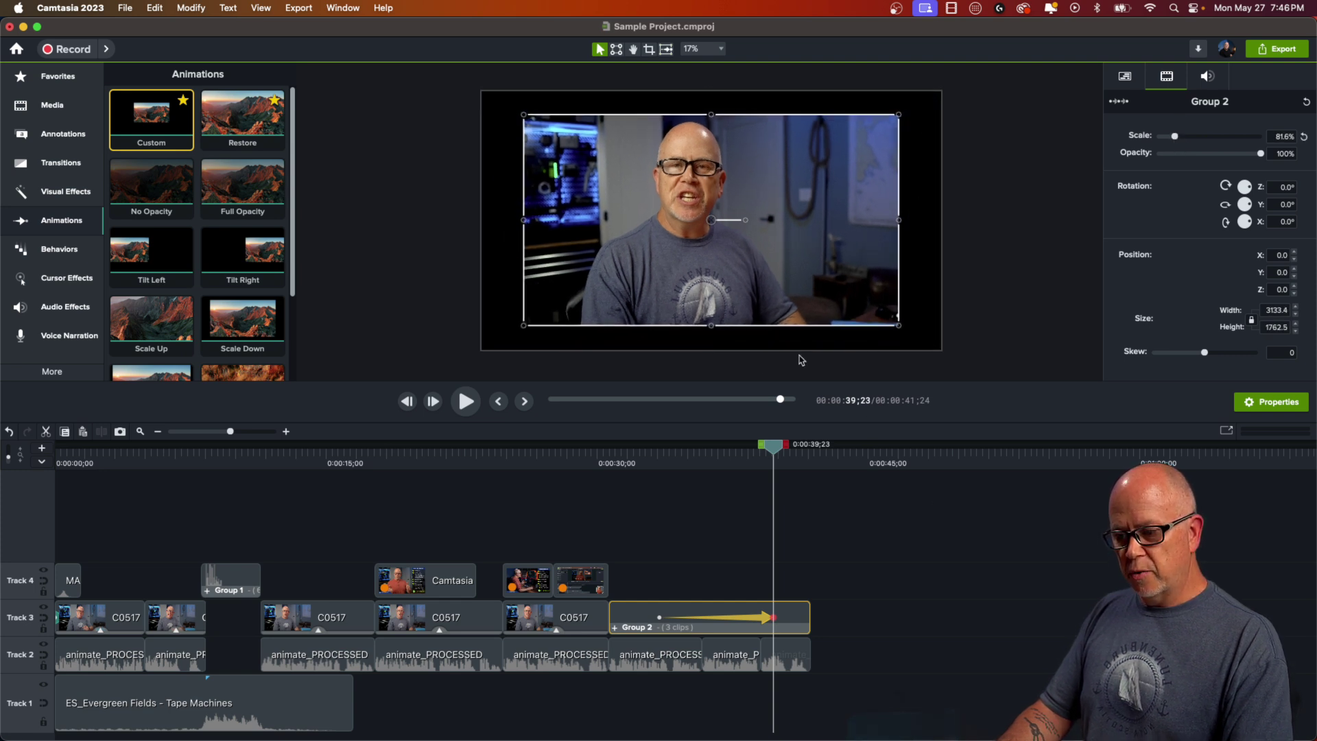
{"action": "left_click", "coordinate": [669, 574]}
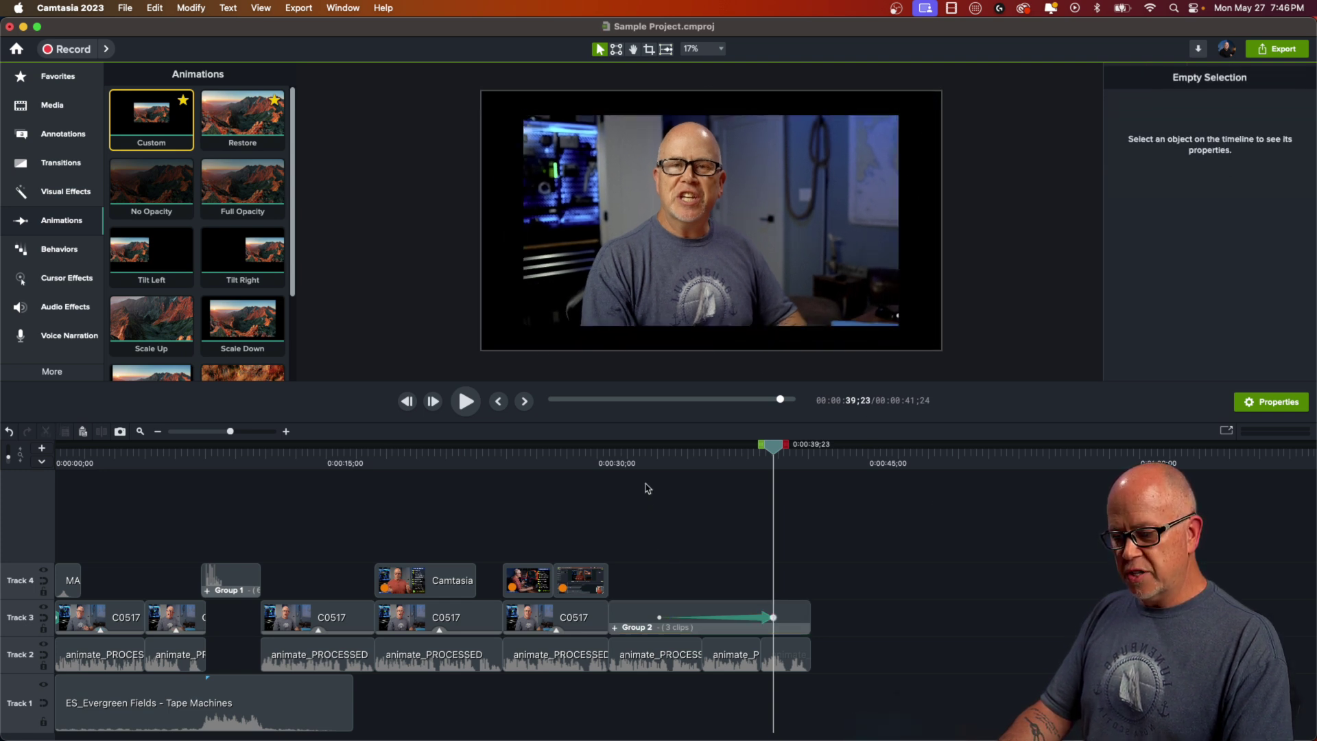
{"action": "left_click", "coordinate": [647, 465]}
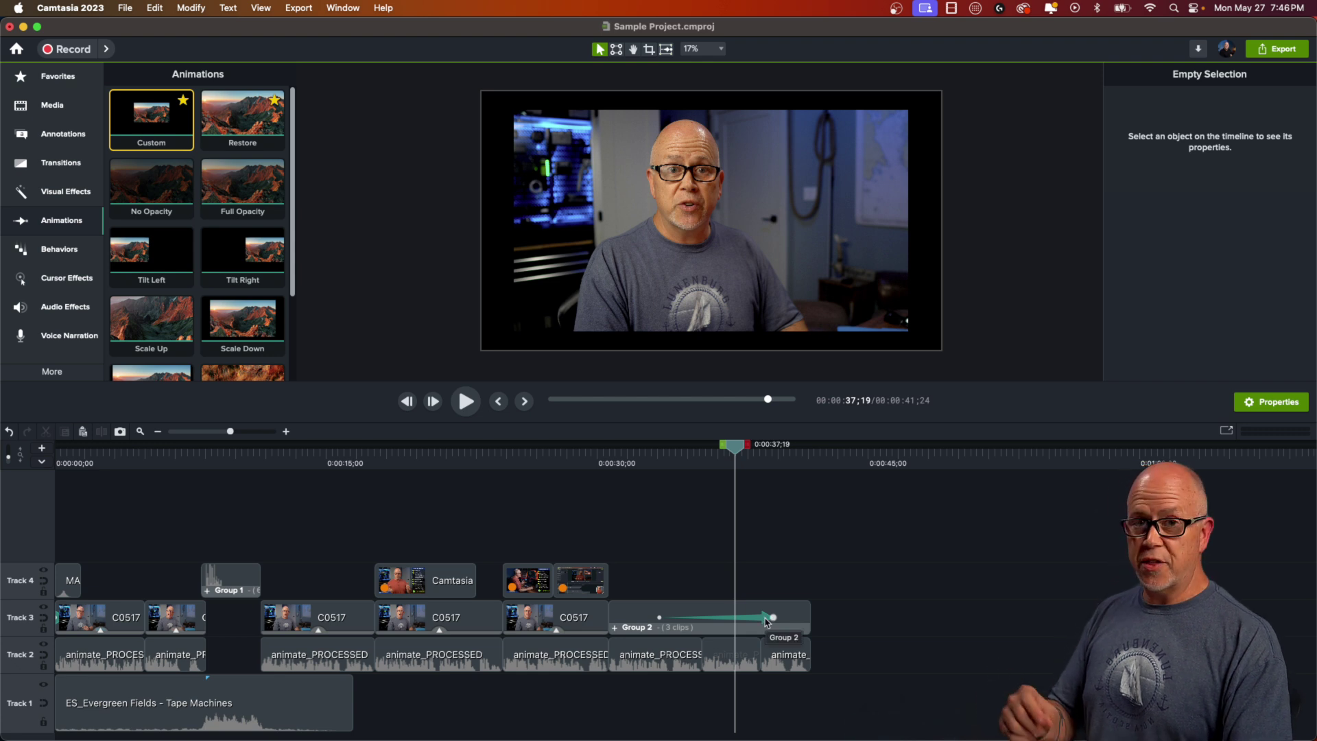
{"action": "left_click", "coordinate": [766, 621]}
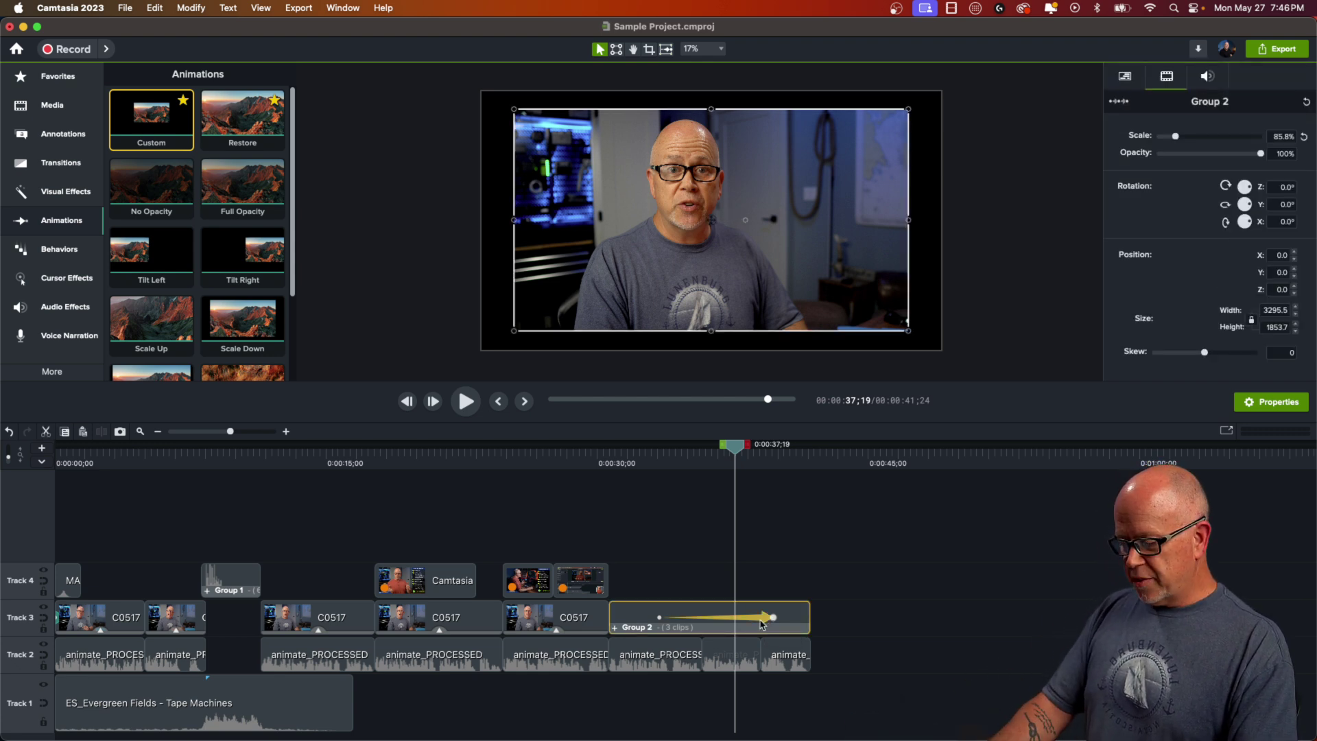
Undo the 81.6% zoom and the grouping, restoring three separate C0517 clips.
{"action": "key", "text": "super+z"}
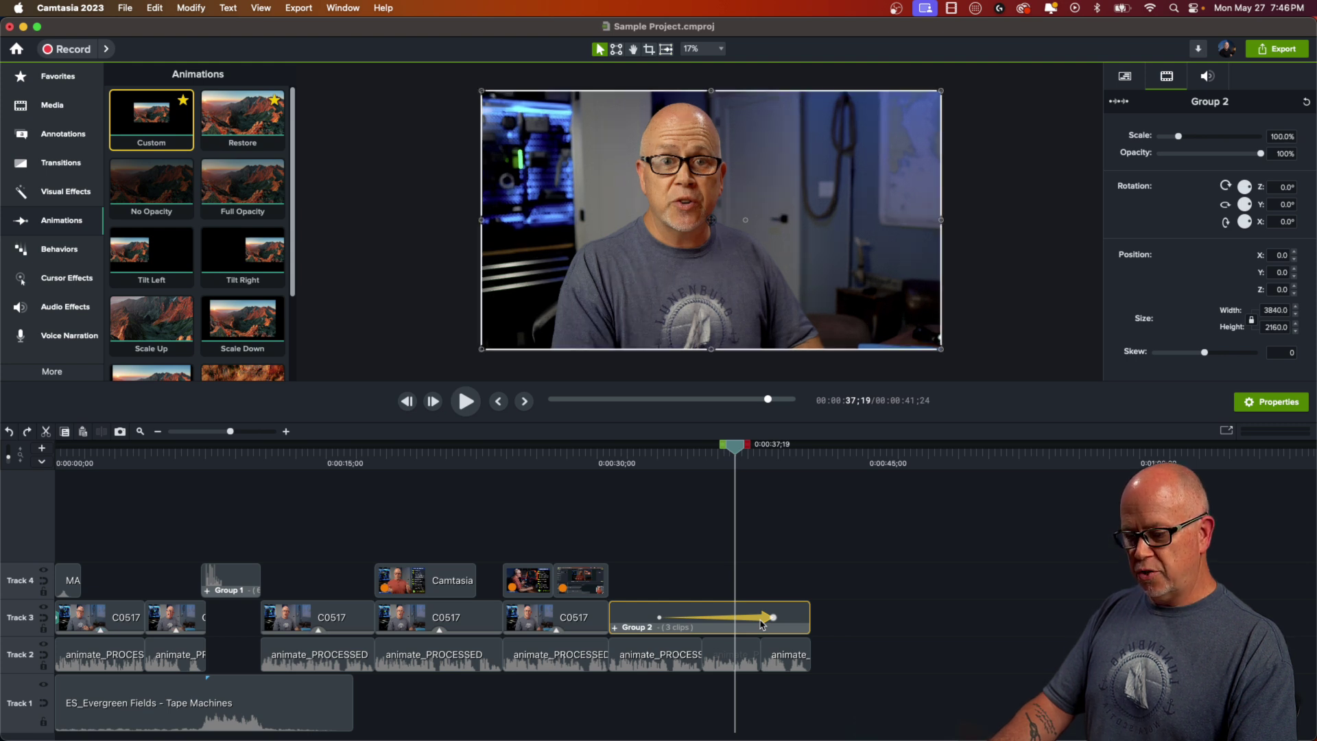
{"action": "key", "text": "super+z"}
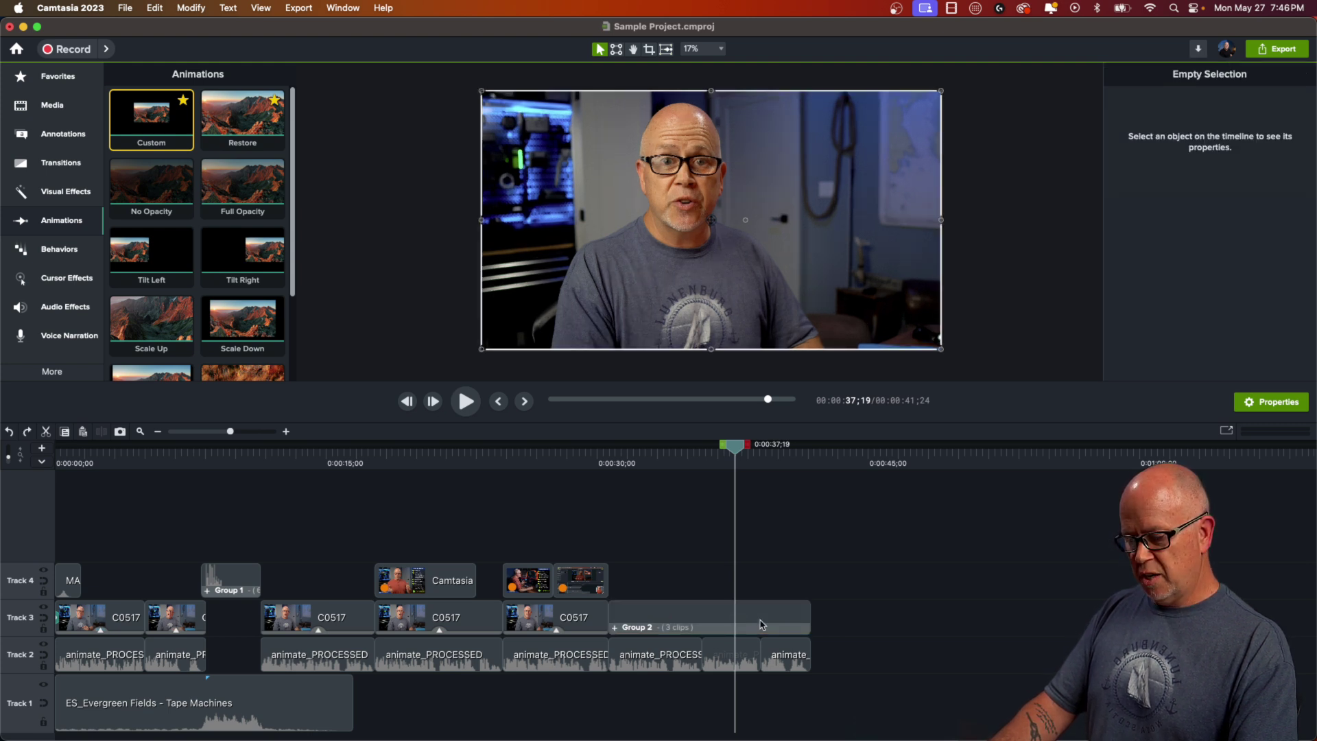
{"action": "key", "text": "super+z"}
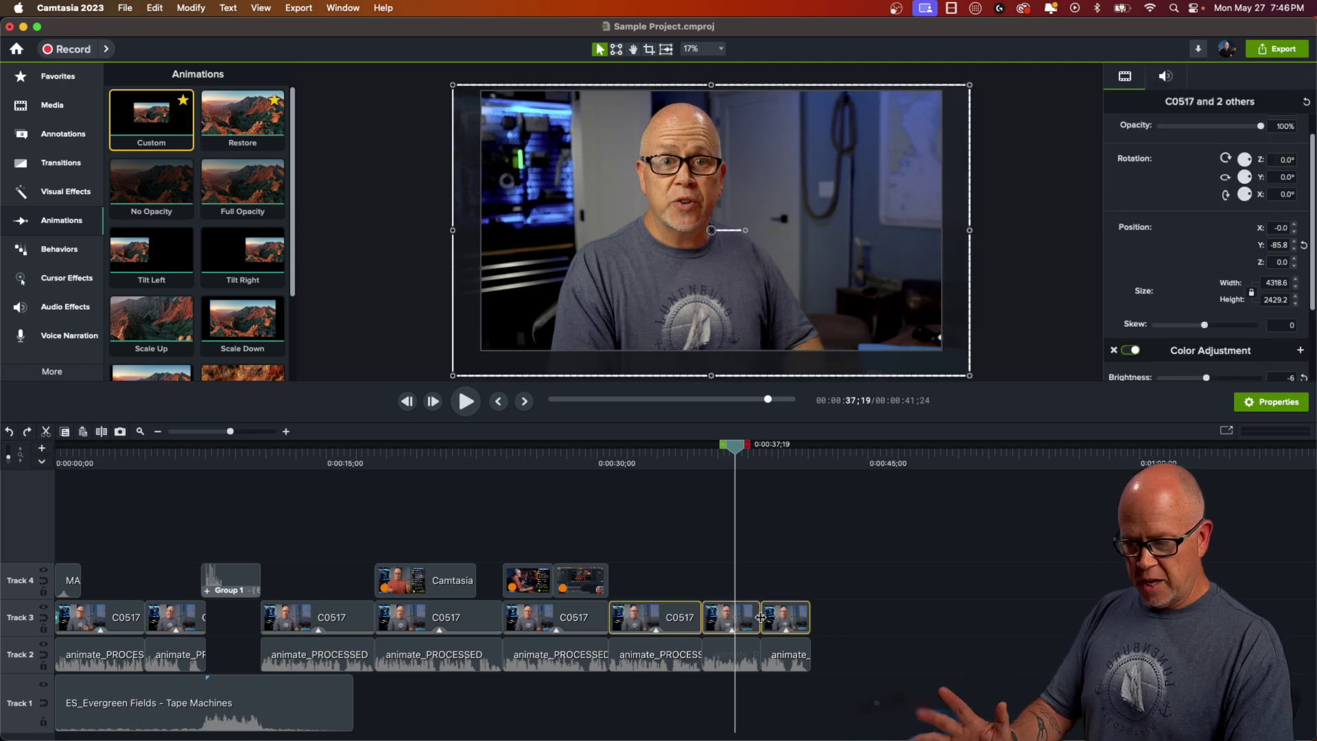
{"action": "key", "text": "super+z"}
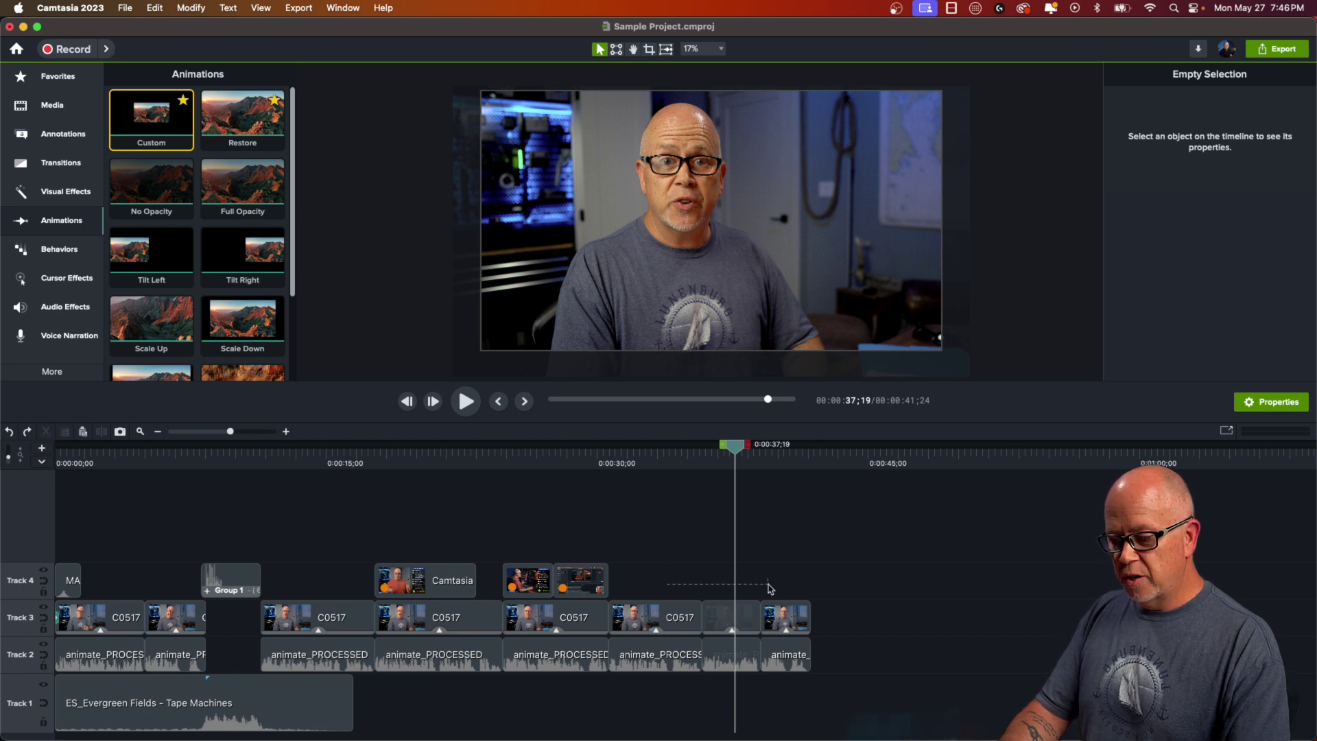
Stitch the three Track 3 C0517 clips into one clip with Stitch Selected Media.
{"action": "left_click_drag", "start_coordinate": [769, 589], "coordinate": [785, 628]}
{"action": "right_click", "coordinate": [779, 619]}
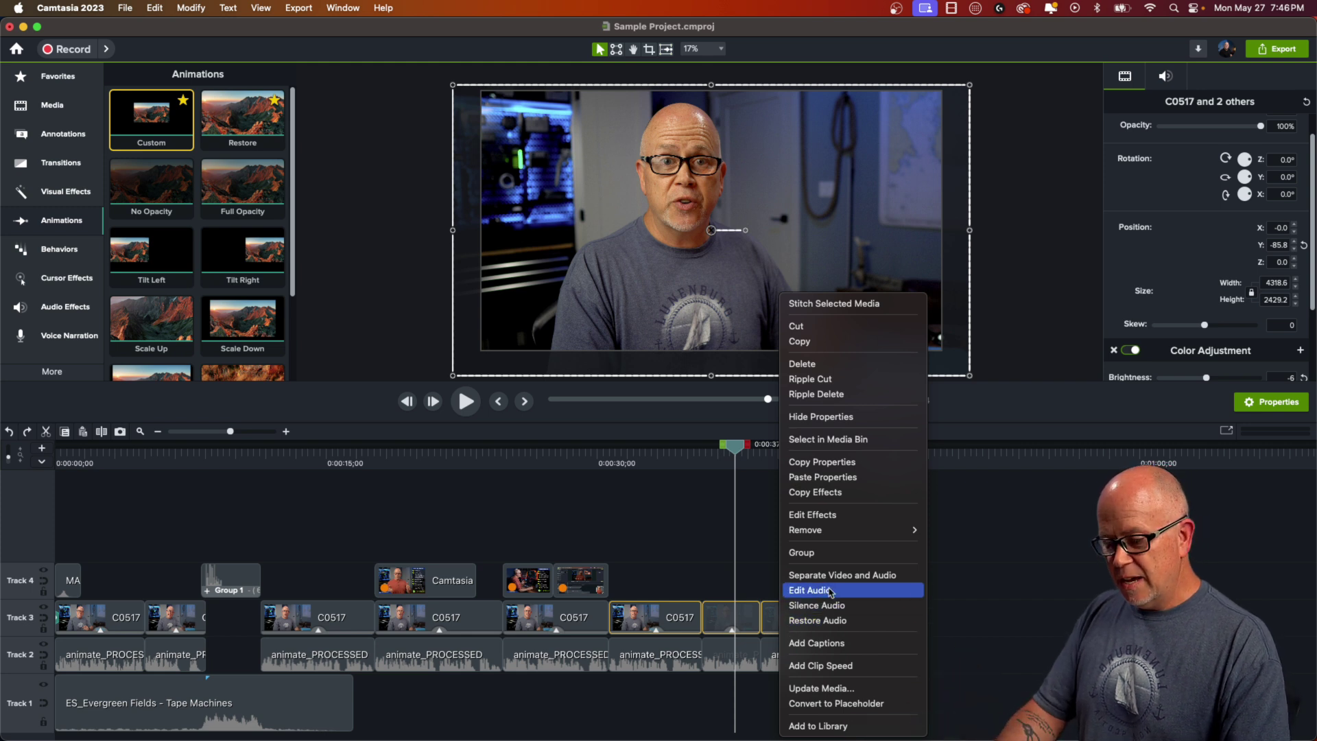
{"action": "left_click", "coordinate": [816, 306]}
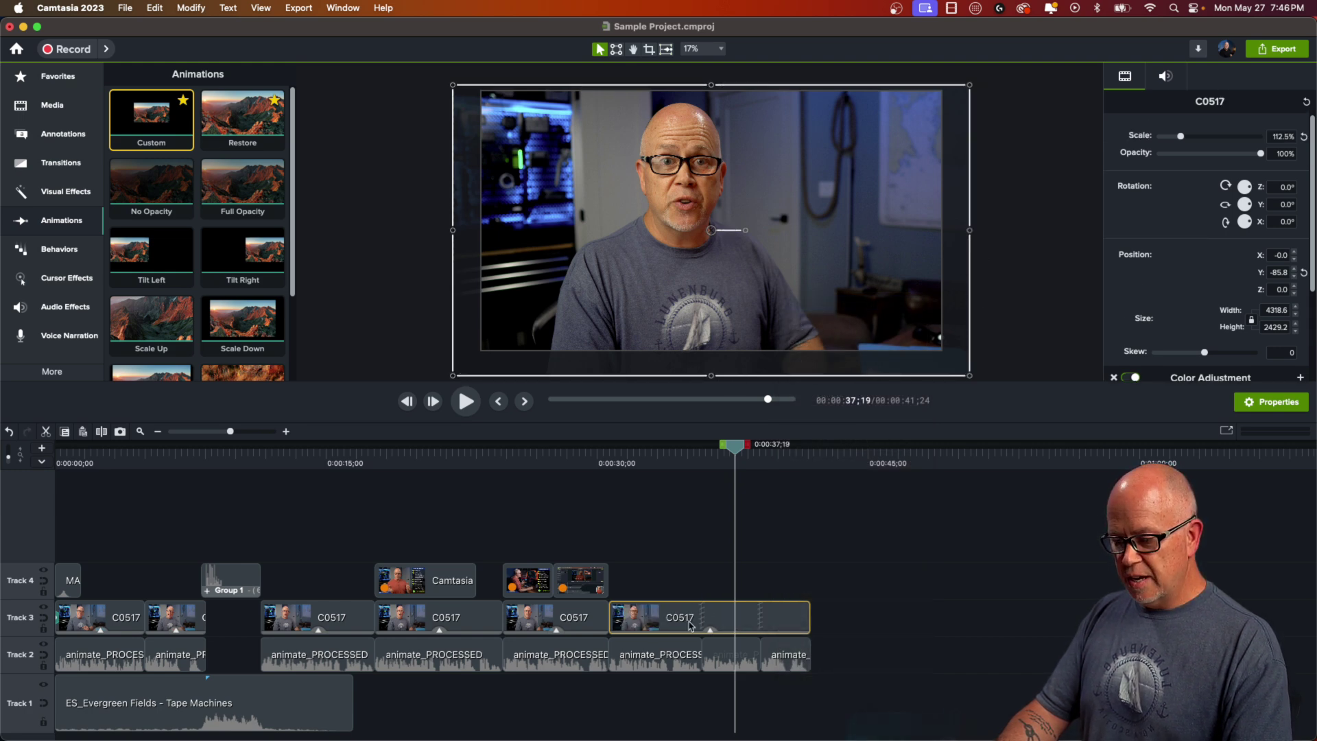
Add a Custom animation to the stitched C0517 clip.
{"action": "left_click_drag", "start_coordinate": [686, 627], "coordinate": [680, 617]}
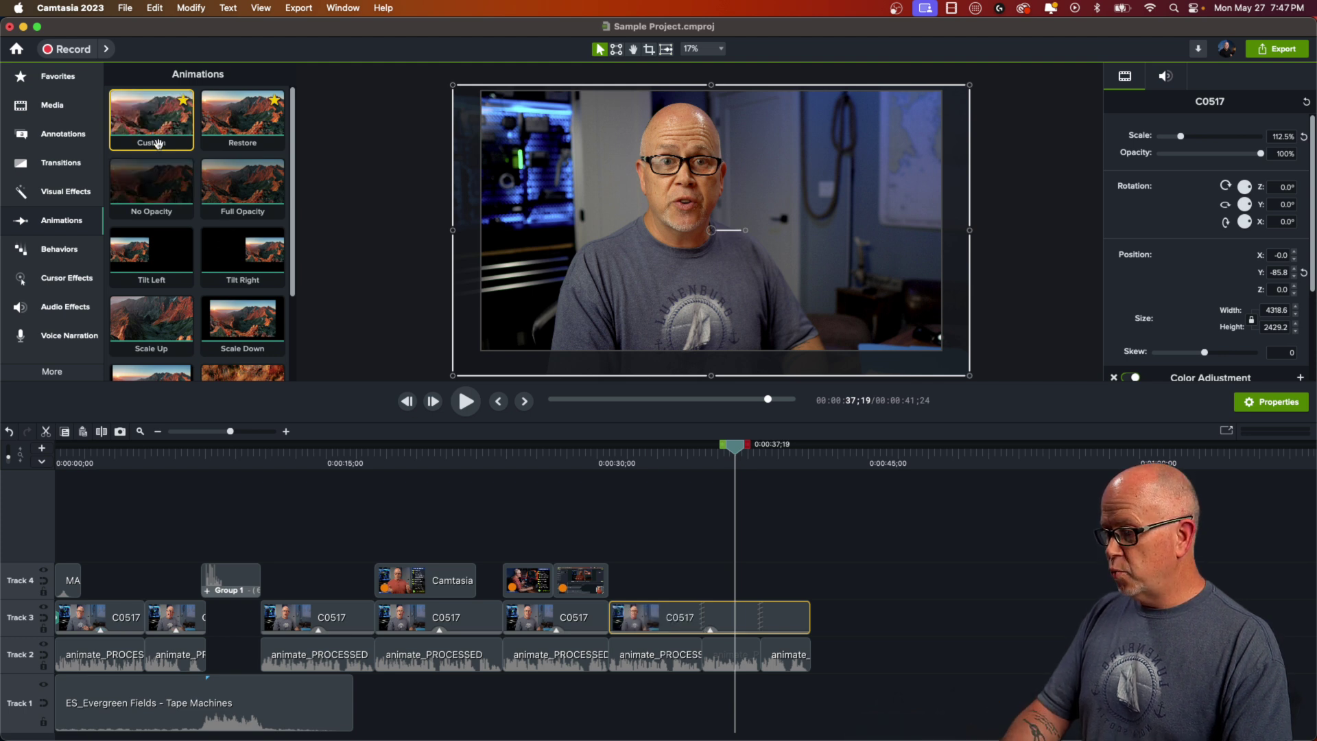
{"action": "key", "text": "super+a"}
{"action": "left_click_drag", "start_coordinate": [656, 581], "coordinate": [774, 624]}
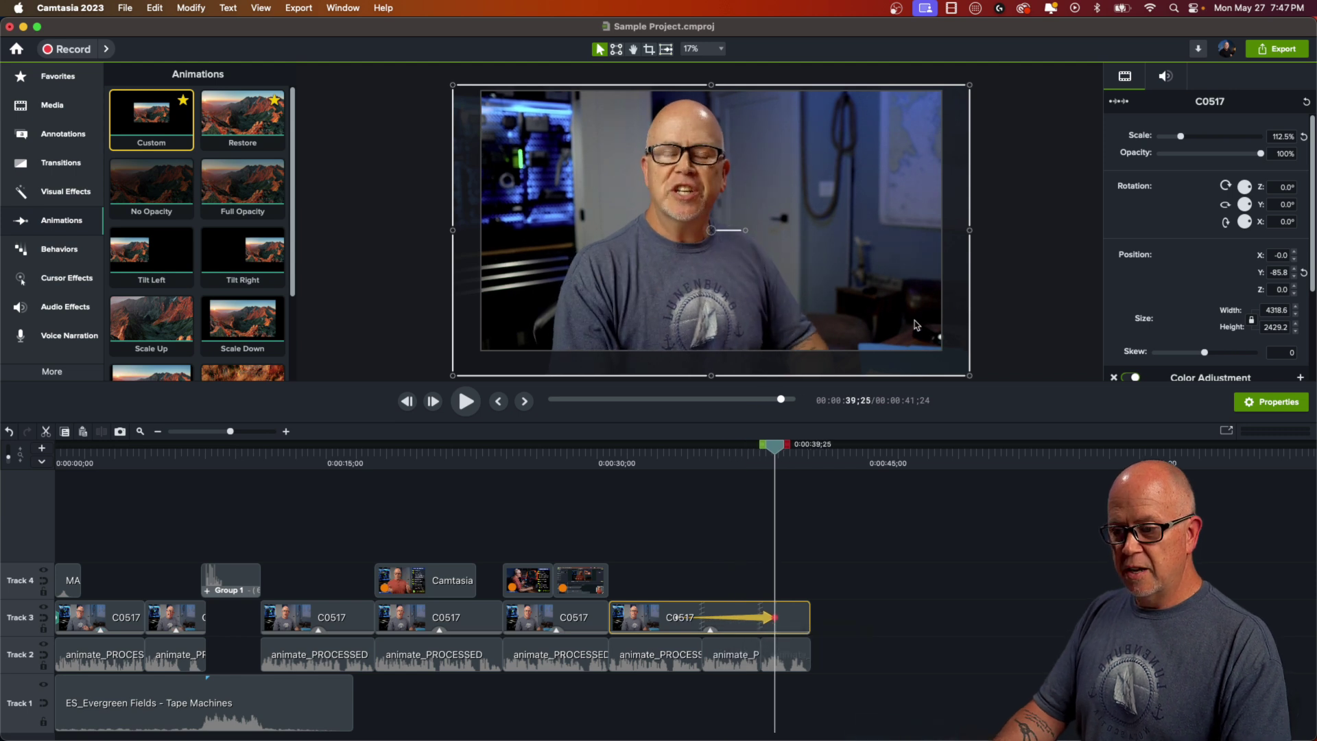
Turn on Canvas Snapping and resize the clip until it snaps to 100% scale, position 0.0.
{"action": "left_click", "coordinate": [262, 11]}
{"action": "left_click", "coordinate": [316, 221]}
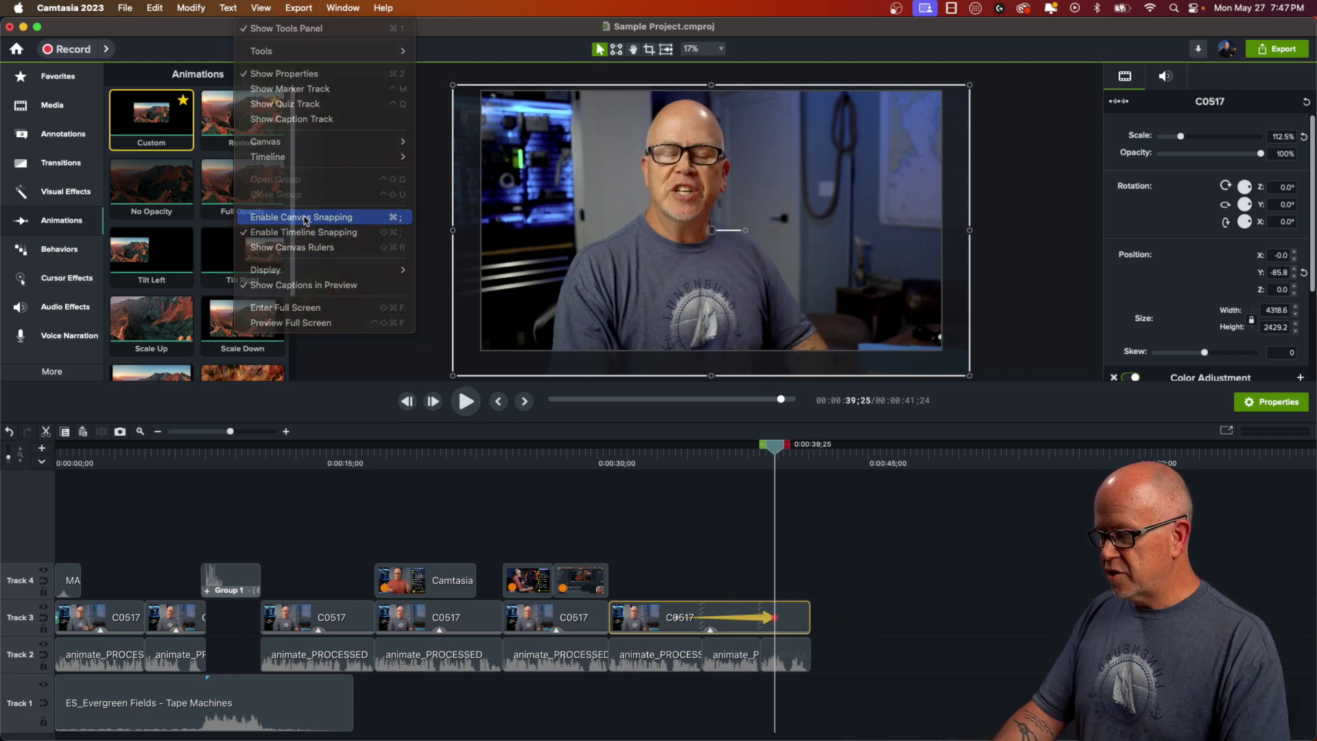
{"action": "left_click_drag", "start_coordinate": [711, 87], "coordinate": [714, 92]}
{"action": "left_click_drag", "start_coordinate": [676, 150], "coordinate": [699, 152]}
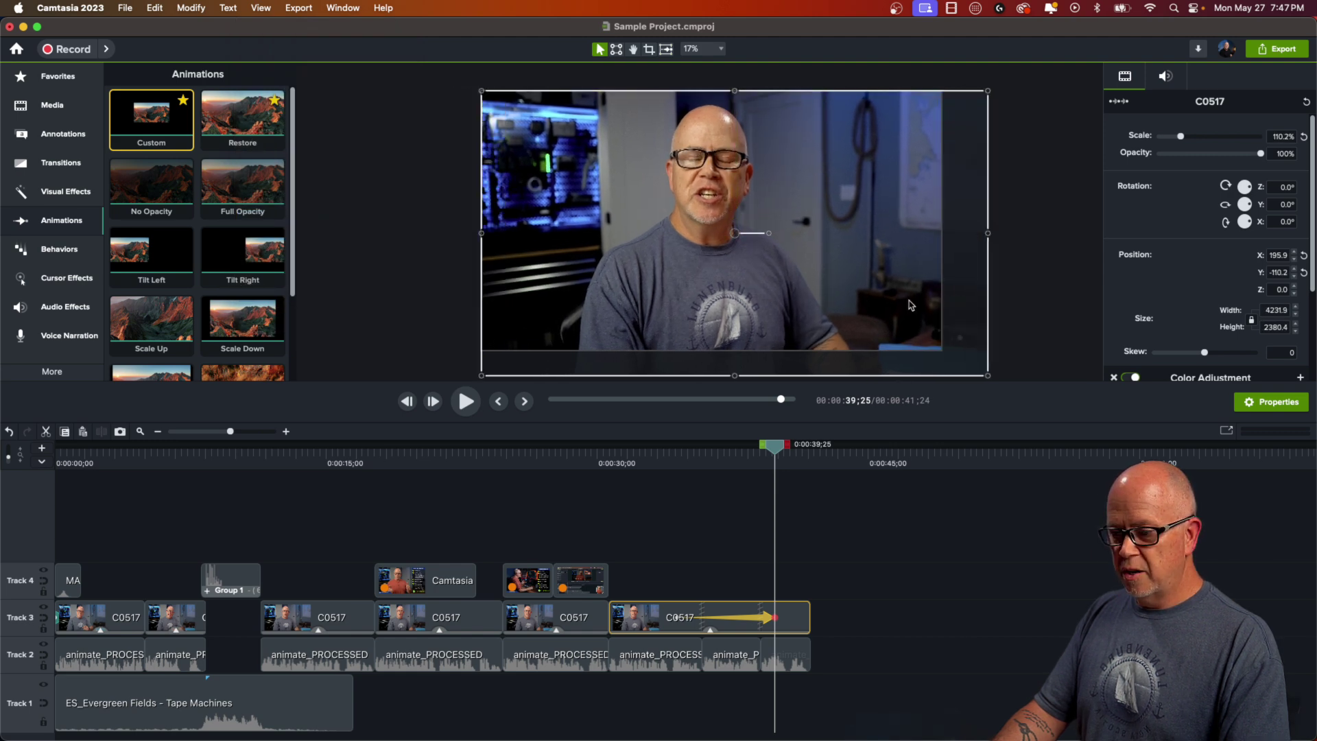
{"action": "left_click_drag", "start_coordinate": [990, 380], "coordinate": [943, 350]}
{"action": "left_click", "coordinate": [812, 580]}
{"action": "left_click", "coordinate": [669, 454]}
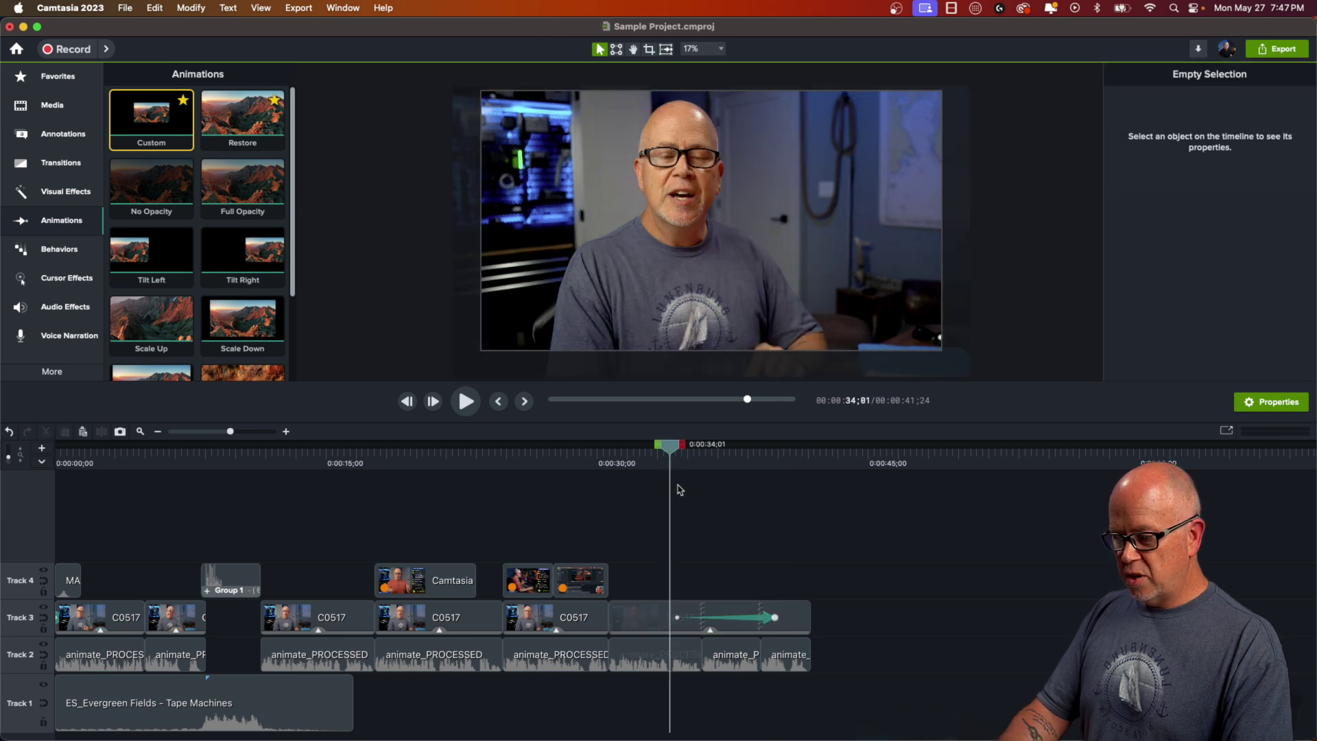
{"action": "key", "text": "space"}
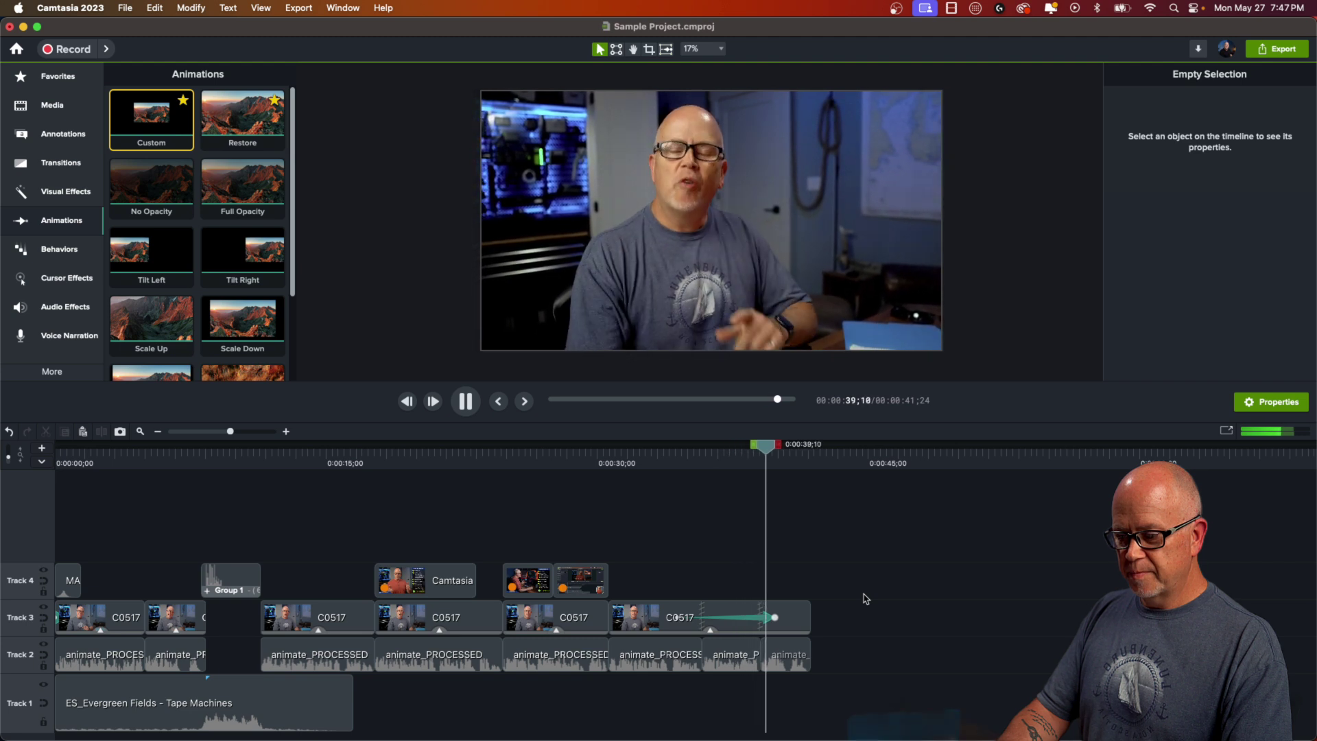
{"action": "key", "text": "space"}
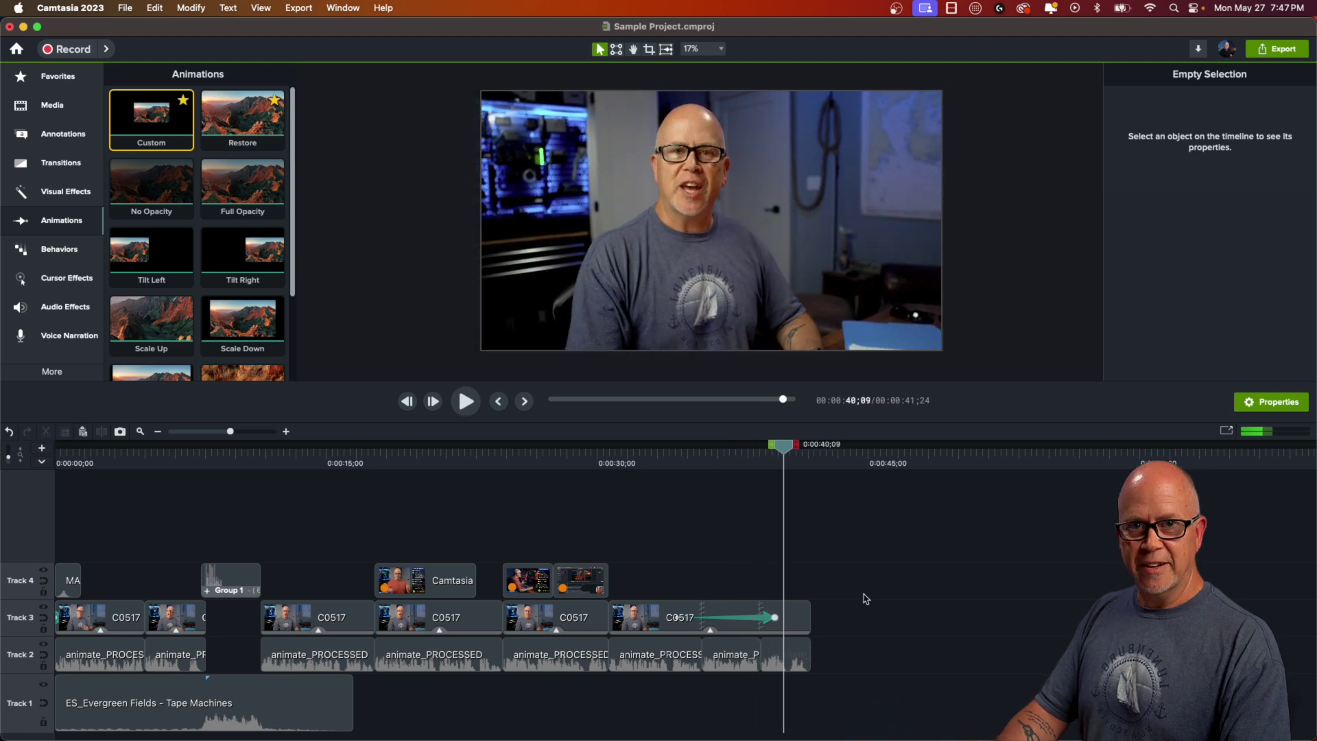